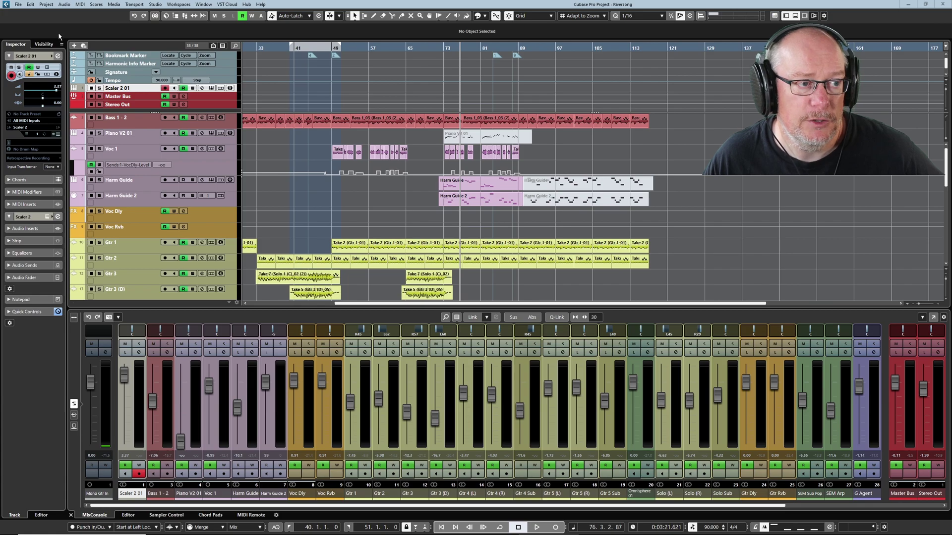
Open the Key Commands settings, examine the commands in the MediaList category with CommitTags selected, and close the dialog
left_click(30, 4)
left_click(74, 280)
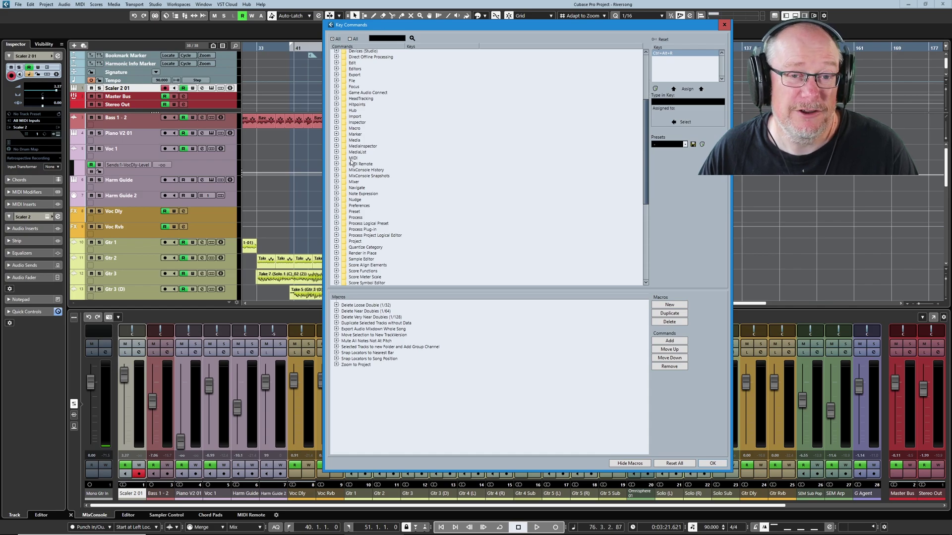
left_click(336, 151)
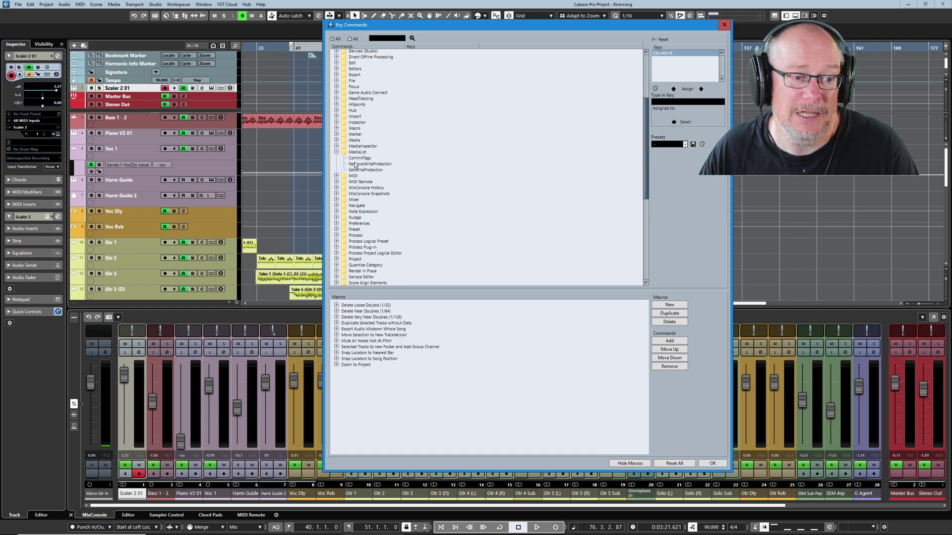
left_click(359, 158)
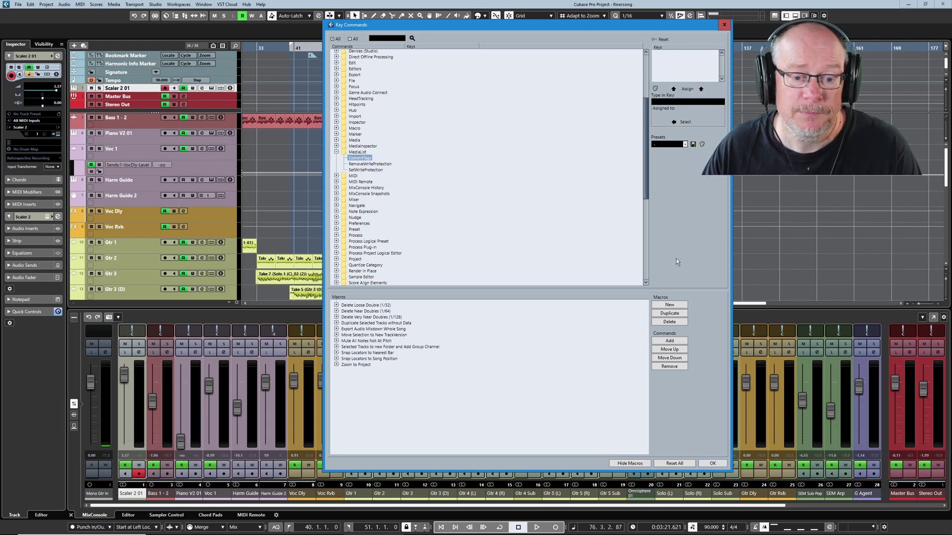
left_click(725, 25)
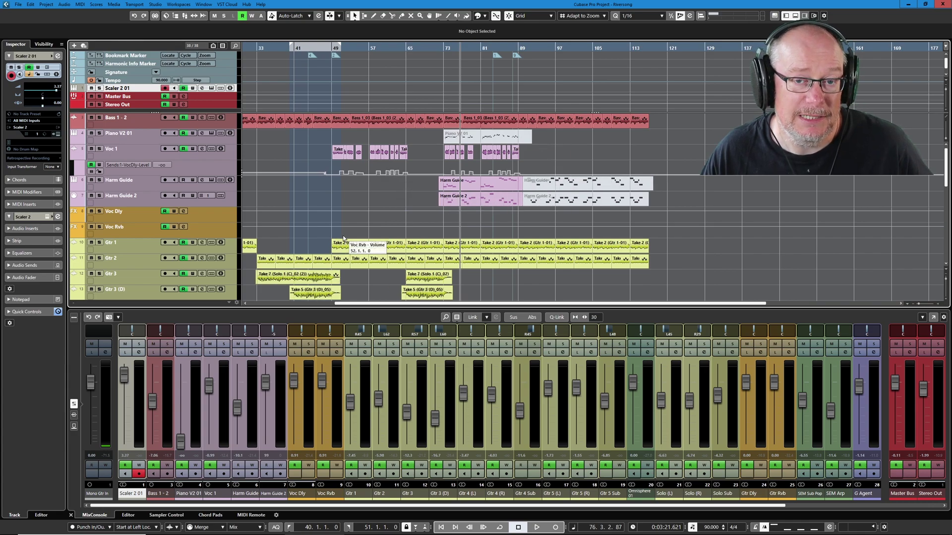
Quit the program and point out the Cubase 12_64 settings folder inside the Steinberg directory in File Explorer
left_click(17, 5)
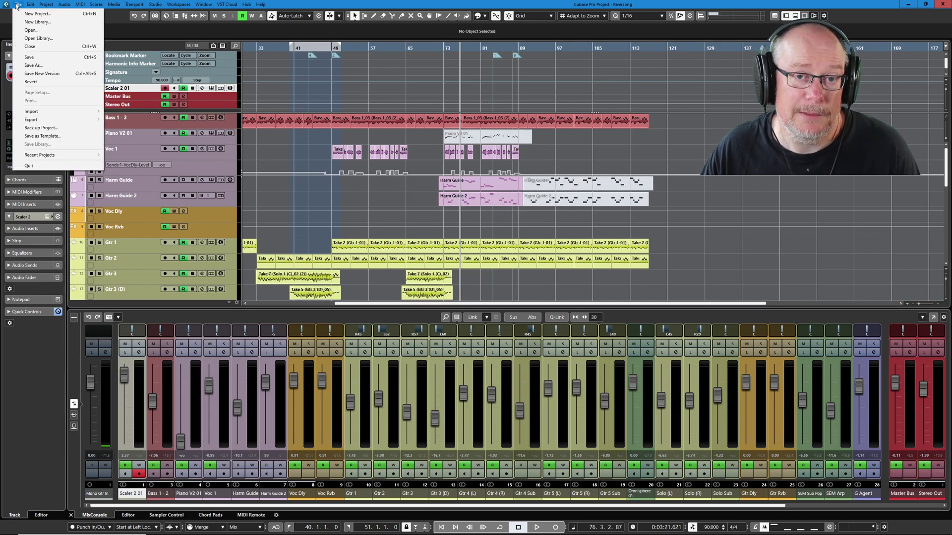
left_click(52, 167)
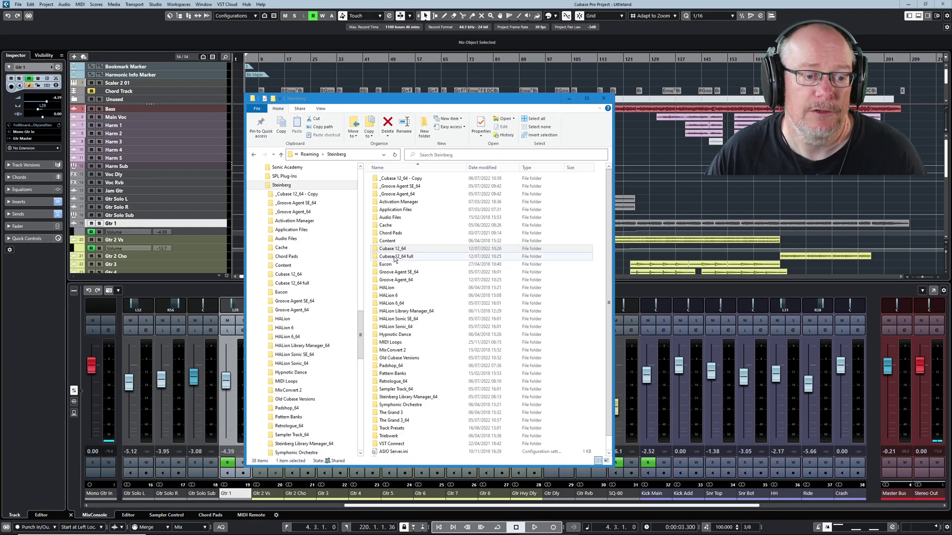
left_click(408, 251)
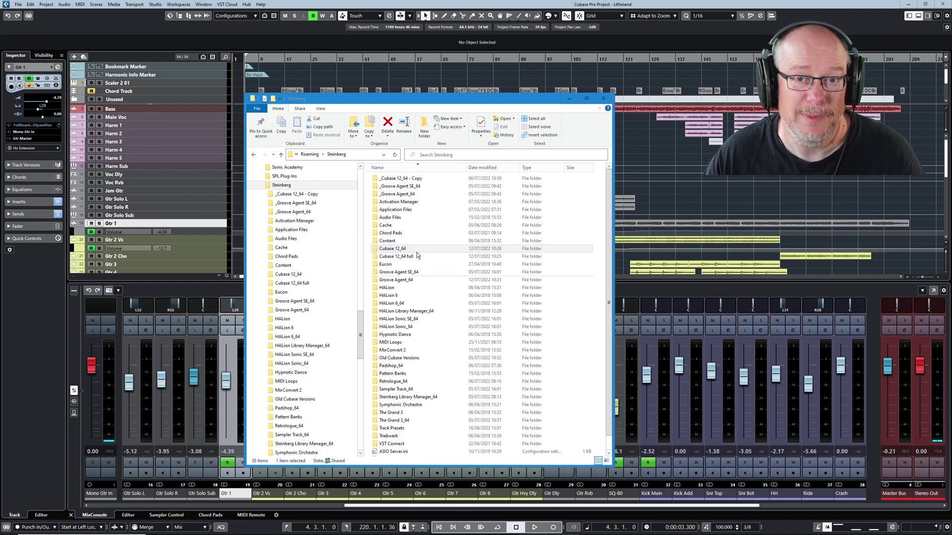
left_click(569, 101)
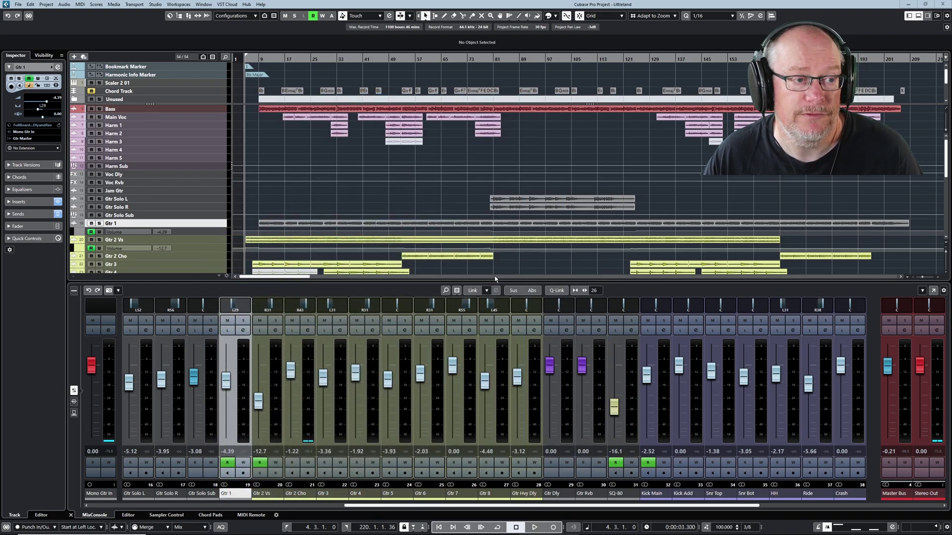
Open the Key Commands settings in the Littleland project, examine the macro list, and close the dialog
left_click(31, 6)
left_click(70, 280)
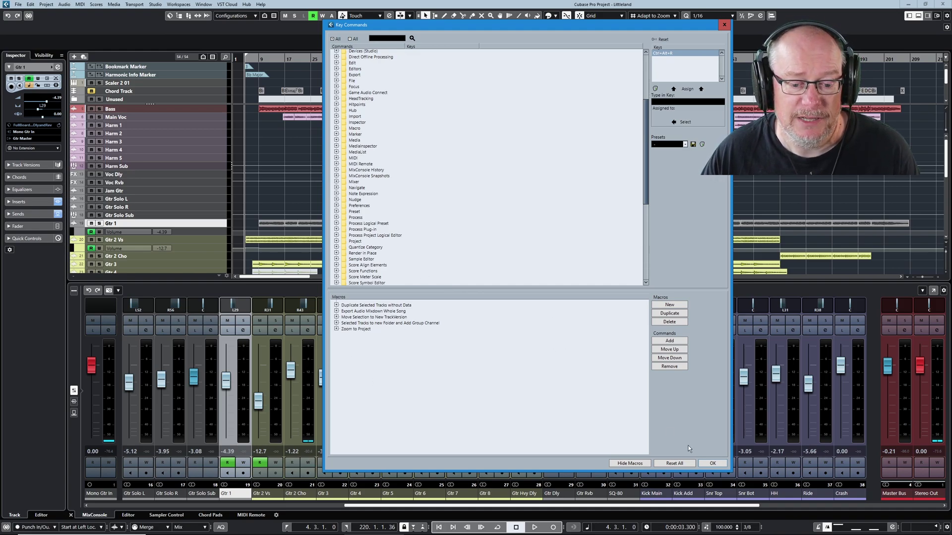
left_click(717, 463)
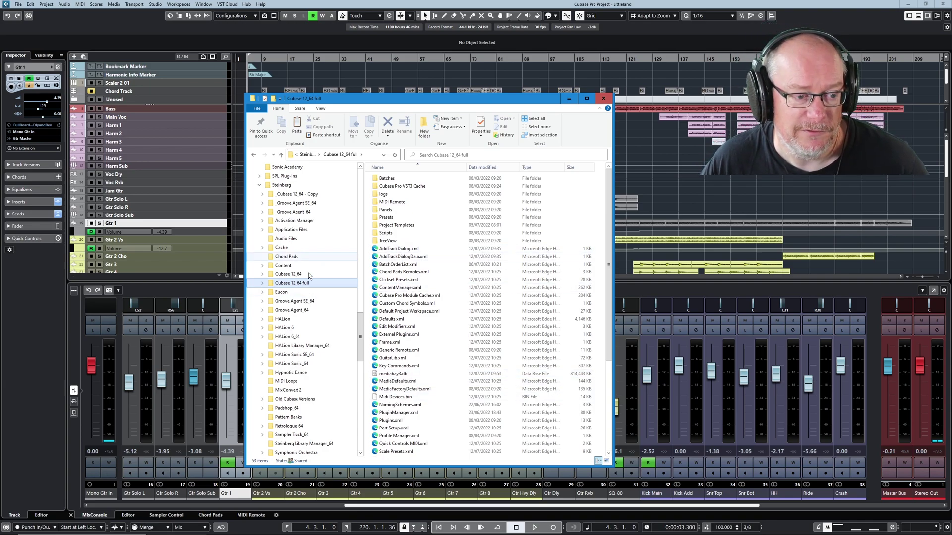
In File Explorer, open Key Commands.xml from the Cubase 12_64 full folder and read through its commands to the end of the file
left_click(420, 366)
scroll(419, 366, "down", 1)
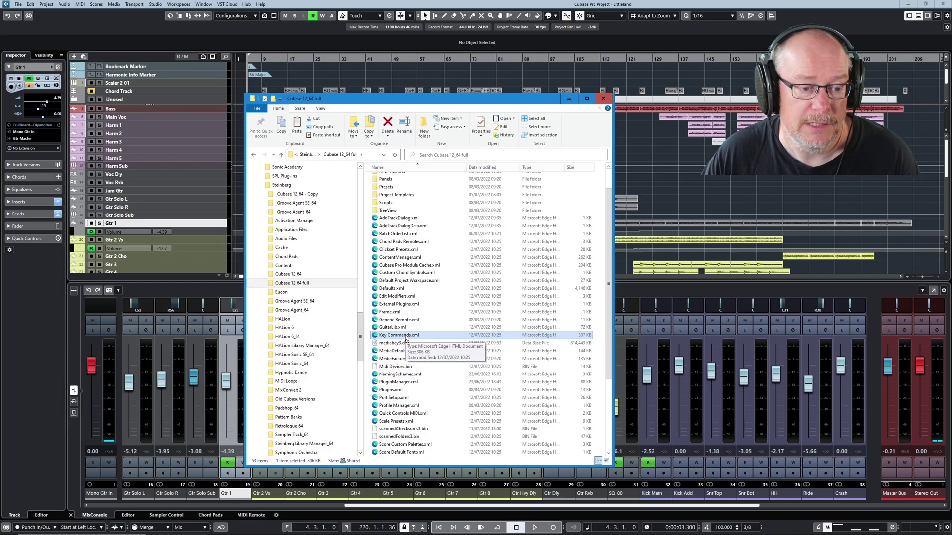
double_click(405, 335)
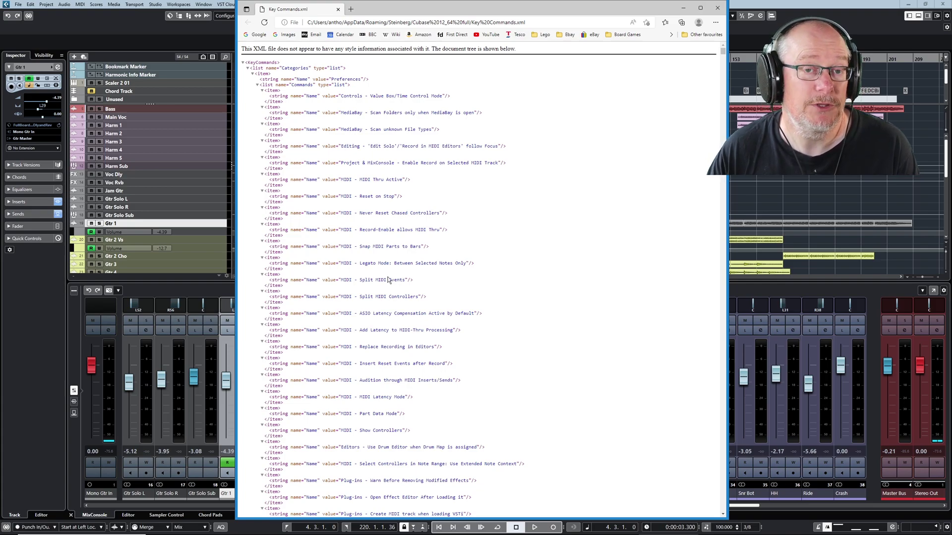
scroll(389, 280, "down", 20)
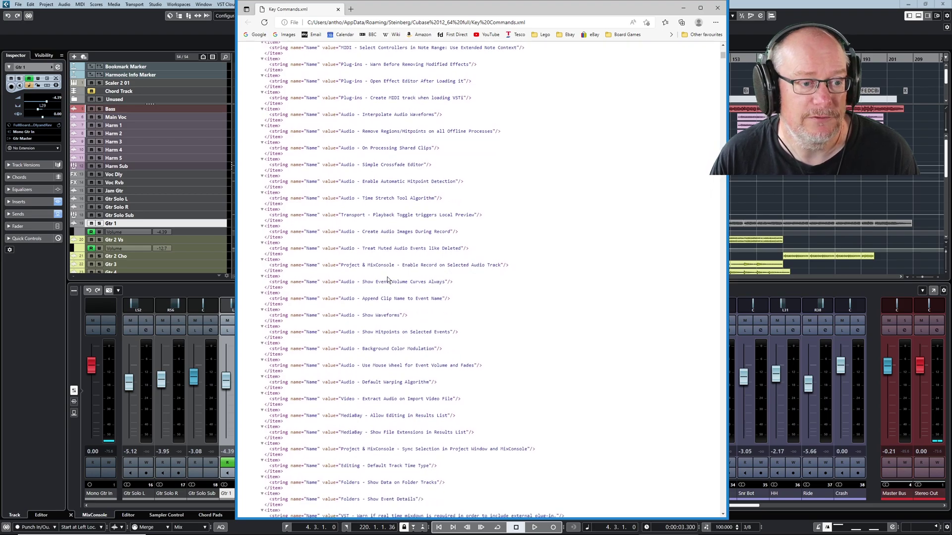
scroll(387, 280, "down", 3)
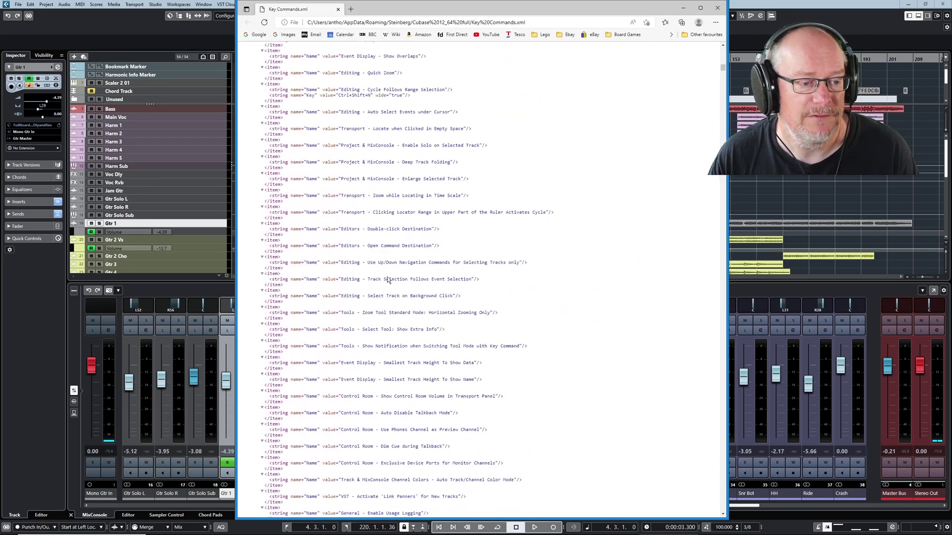
scroll(389, 241, "down", 6)
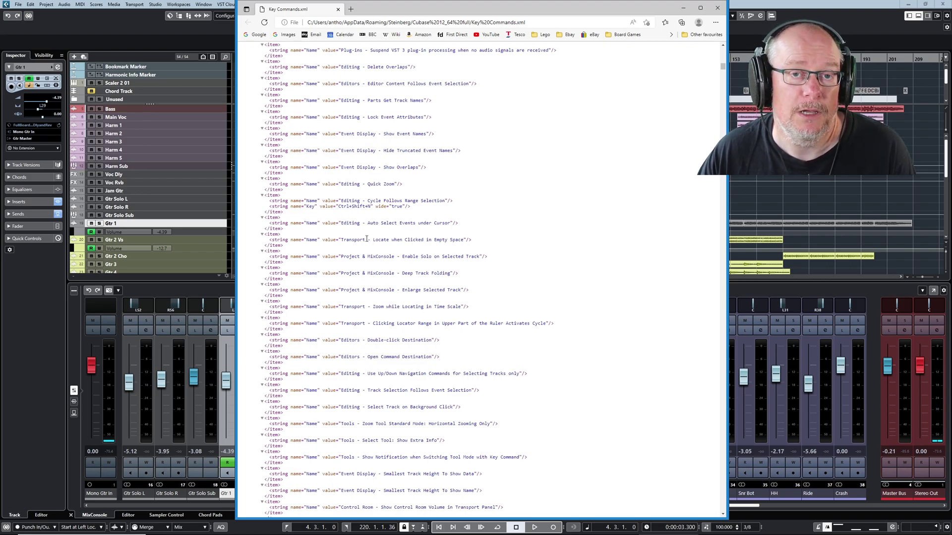
scroll(391, 217, "down", 15)
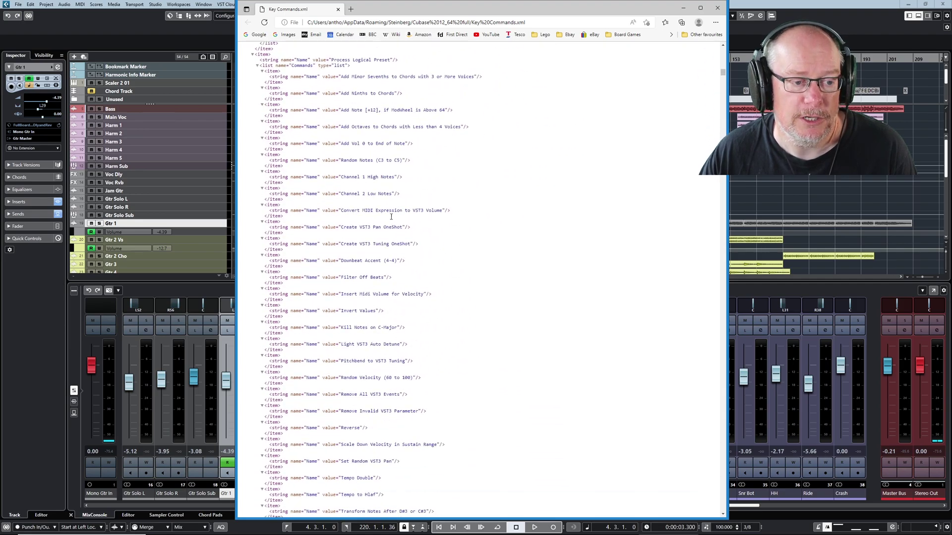
scroll(391, 217, "down", 3)
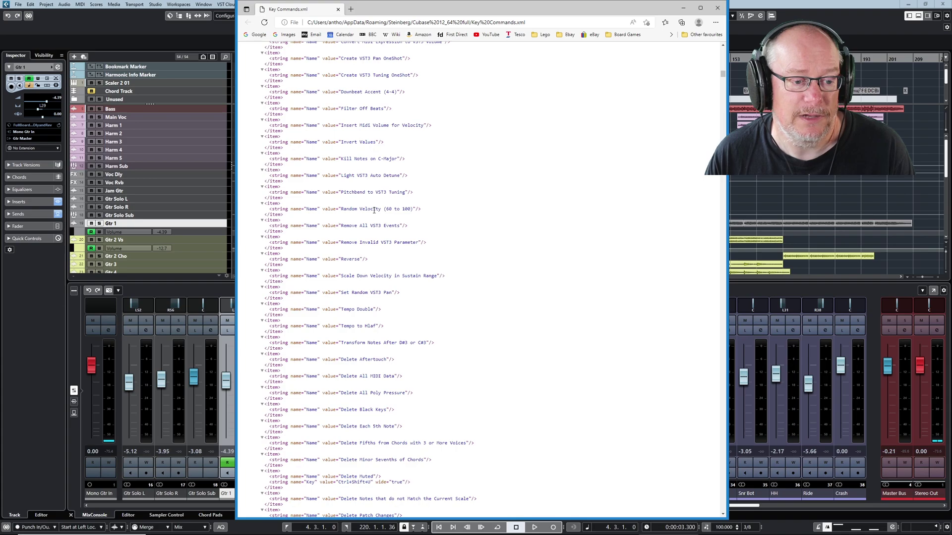
key("End")
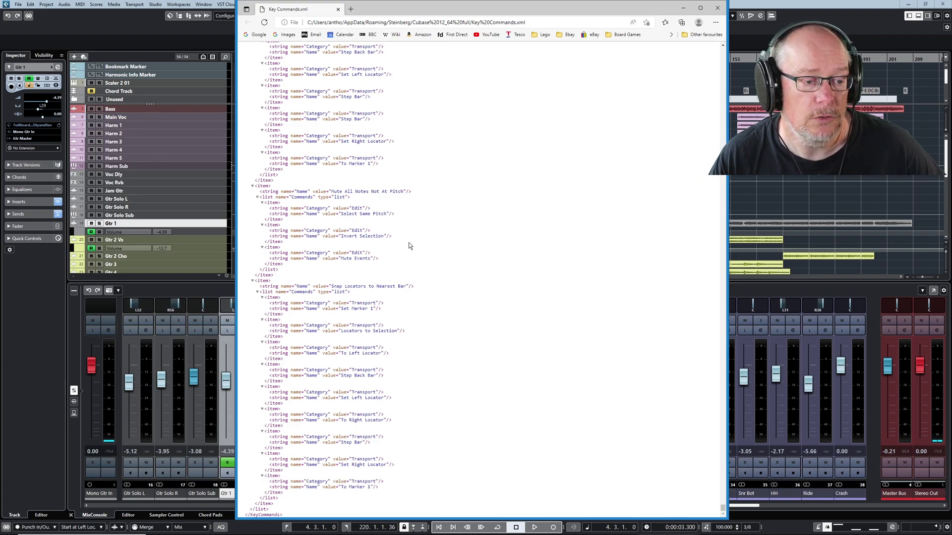
Locate the Macros list near the end of the XML document, collapse it and expand it again
scroll(409, 242, "up", 15)
scroll(408, 242, "up", 5)
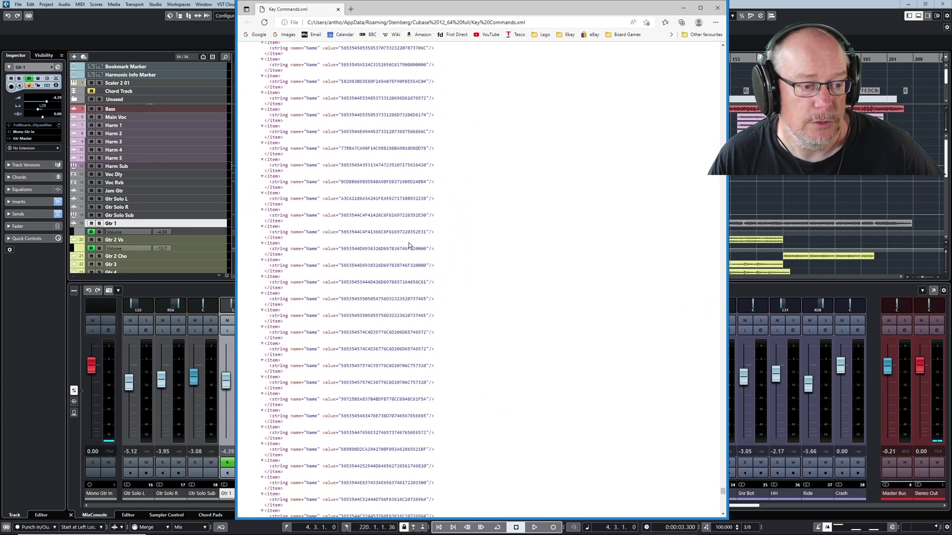
scroll(408, 242, "down", 4)
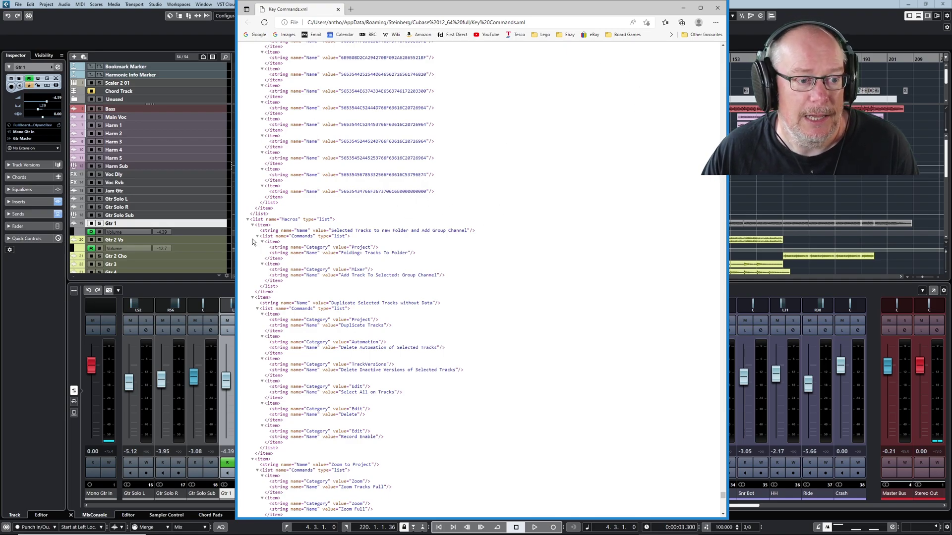
left_click(249, 220)
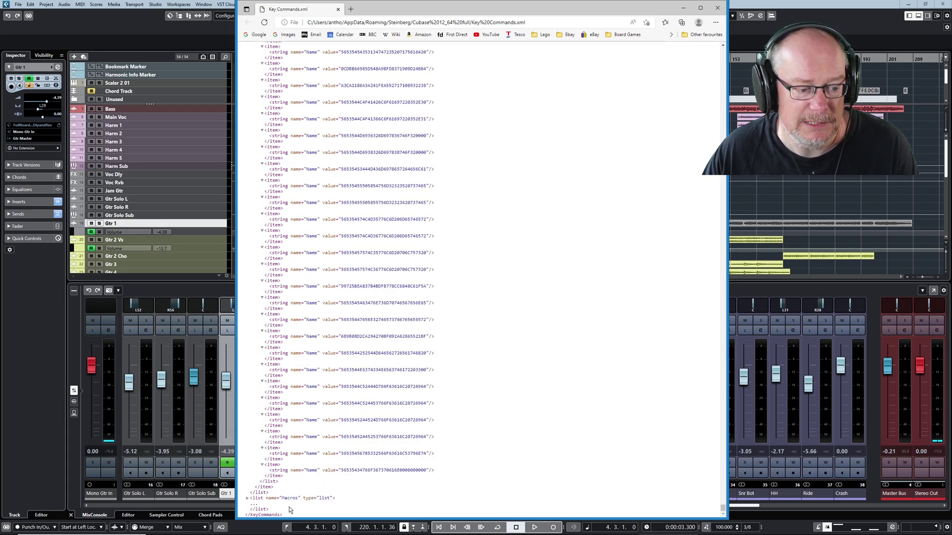
left_click(248, 499)
scroll(295, 442, "down", 5)
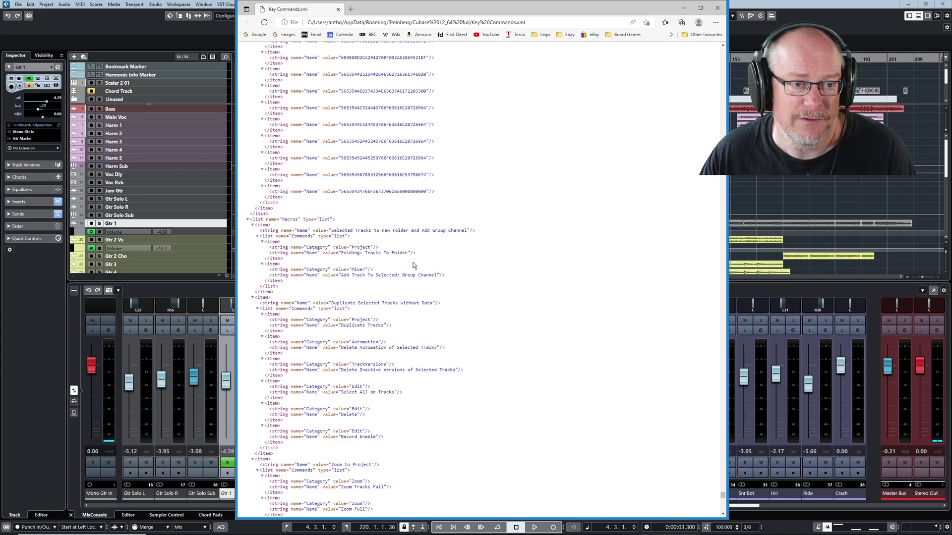
Review the individual macro definitions in the Macros list of the XML document and close the file
scroll(451, 245, "down", 3)
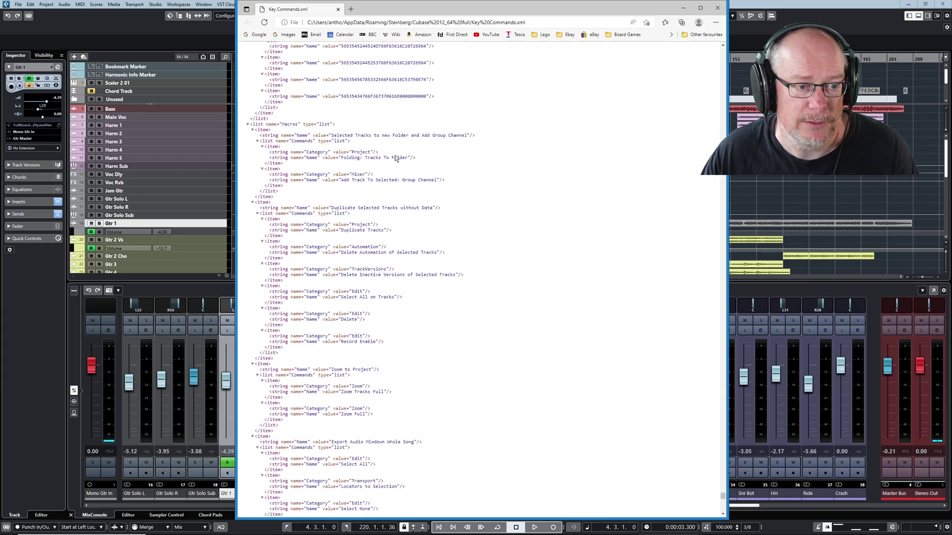
scroll(400, 176, "down", 8)
scroll(399, 176, "down", 7)
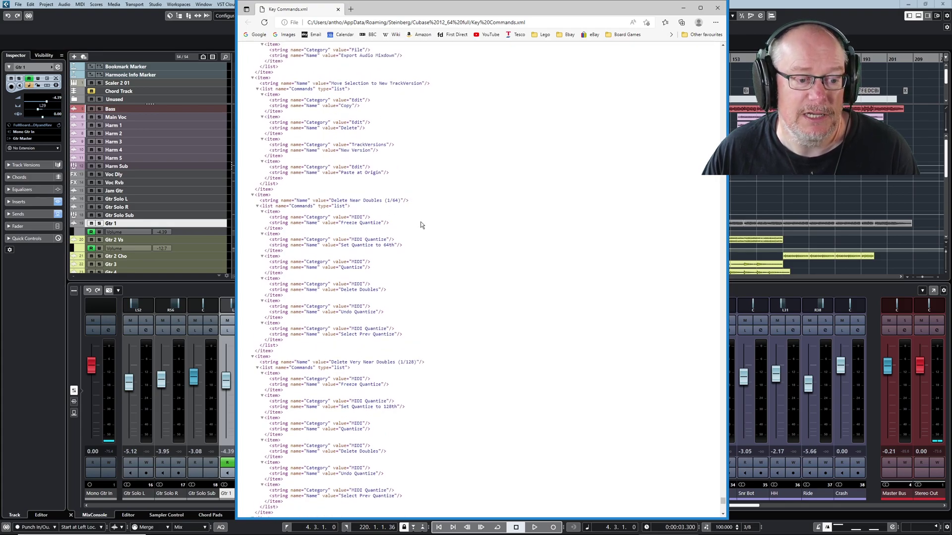
scroll(384, 184, "down", 12)
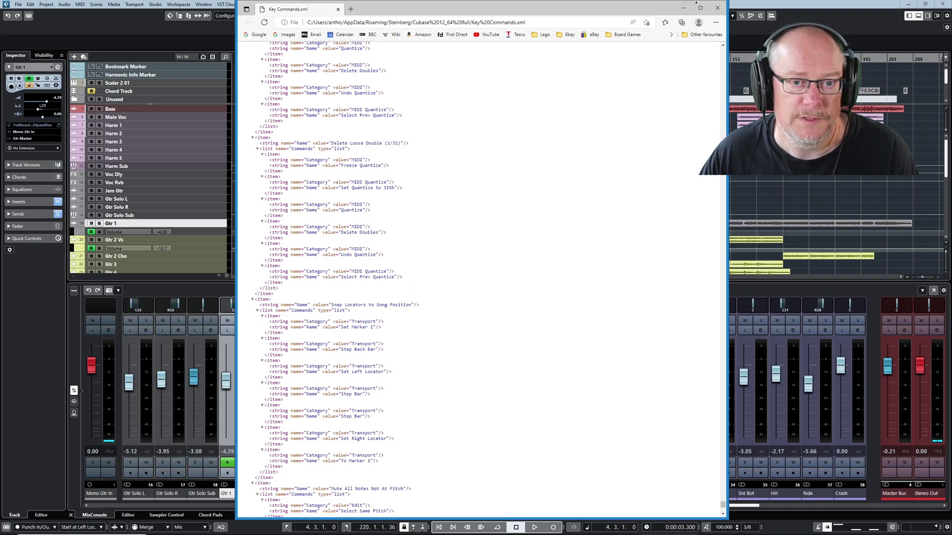
left_click(717, 7)
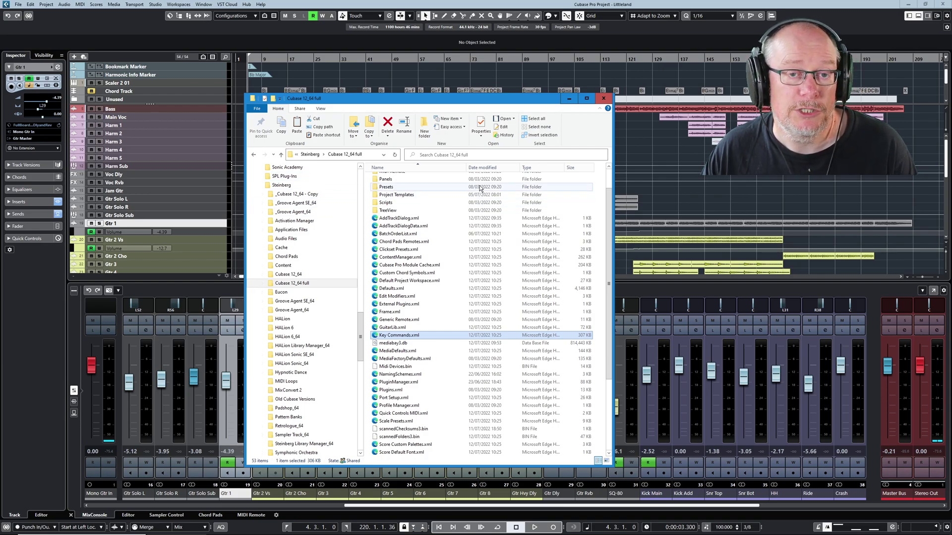
Copy Key Commands.xml from the Cubase 12_64 full folder
right_click(398, 337)
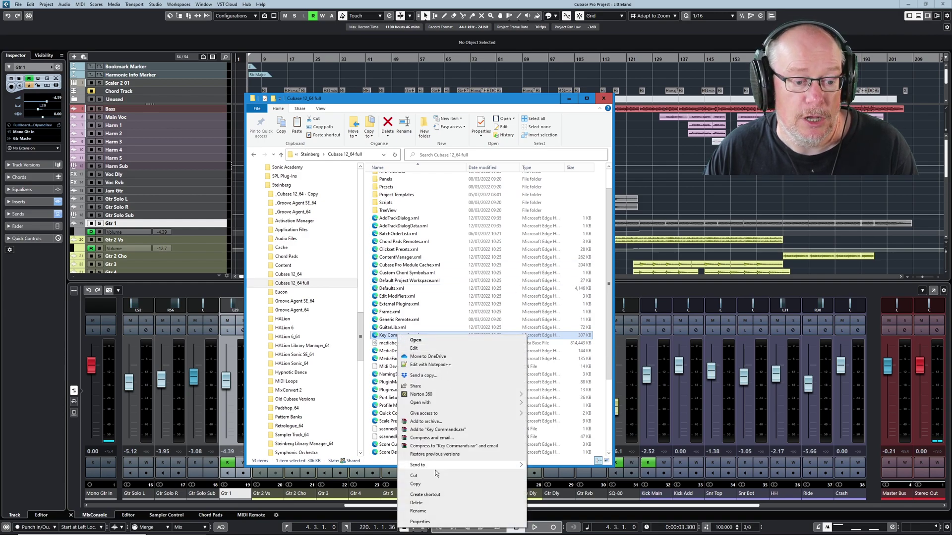
left_click(419, 484)
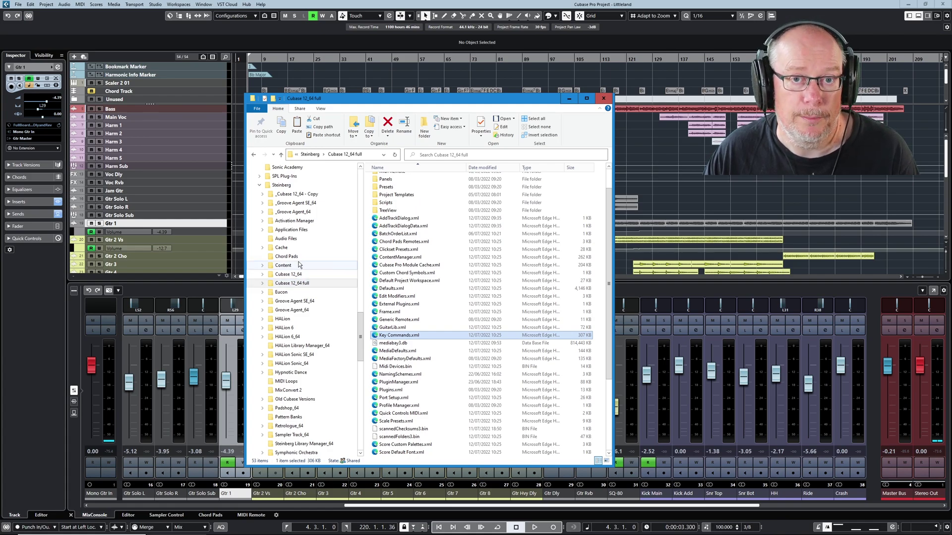
Back in Cubase, open the Key Commands settings, inspect the commands of the Move Selection to New TrackVersion macro, and close the dialog
left_click(31, 5)
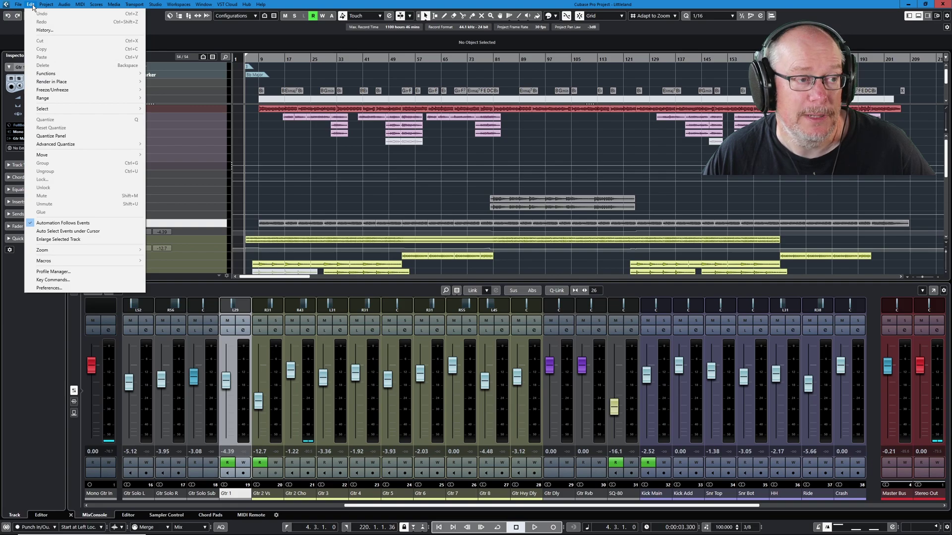
left_click(127, 285)
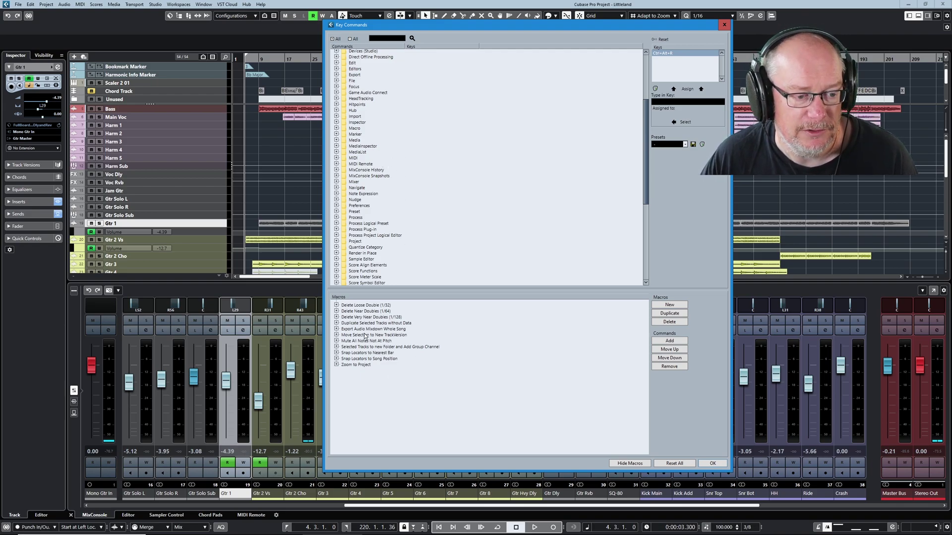
left_click(337, 335)
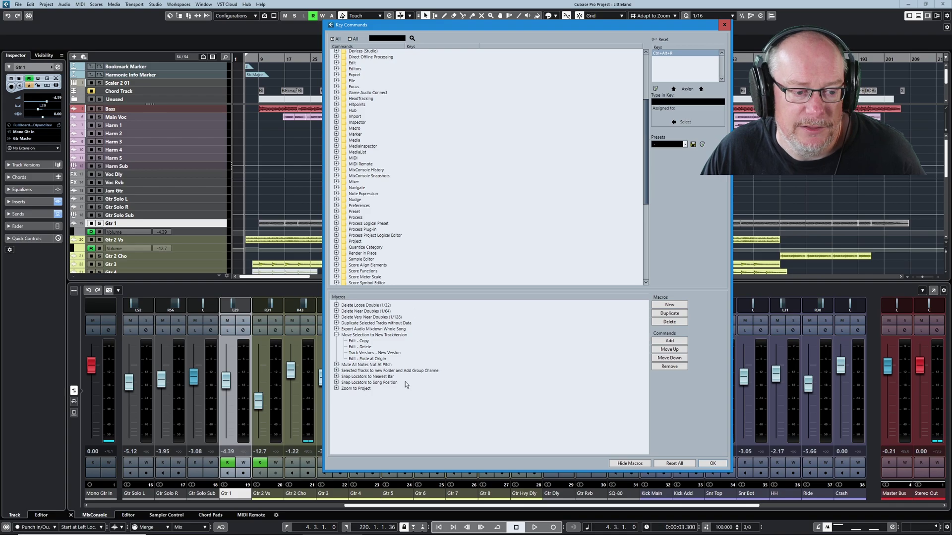
left_click(724, 24)
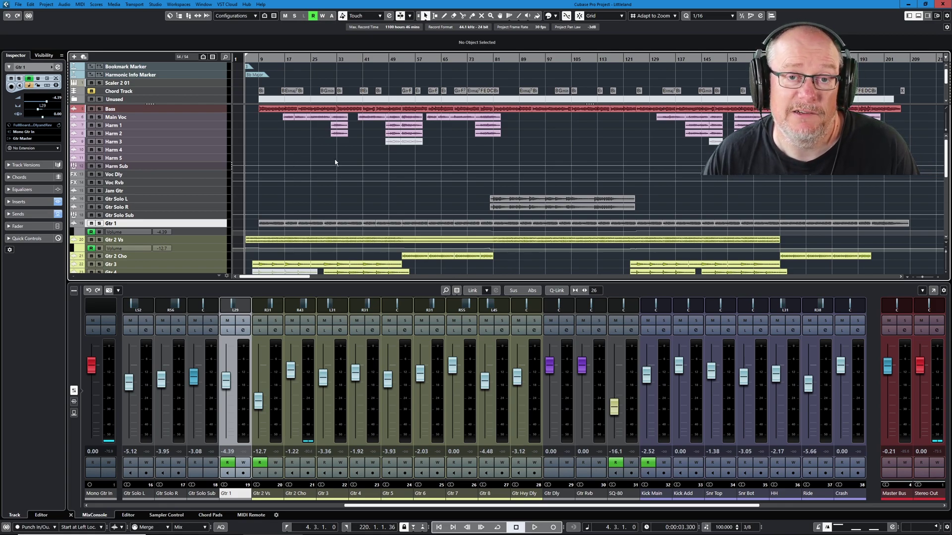
Open the Project Colors Setup, examine the color set, and leave it without applying changes
left_click(46, 4)
mouse_move(65, 4)
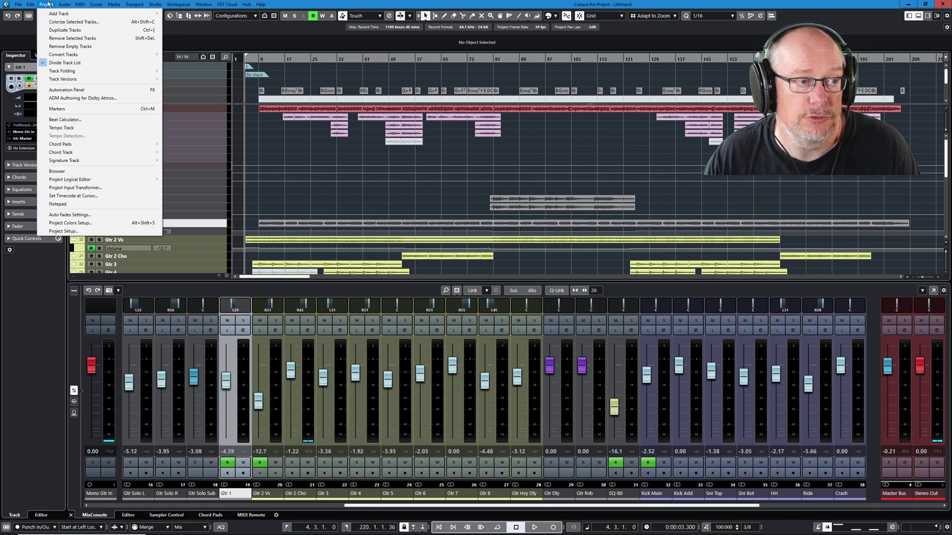
left_click(73, 223)
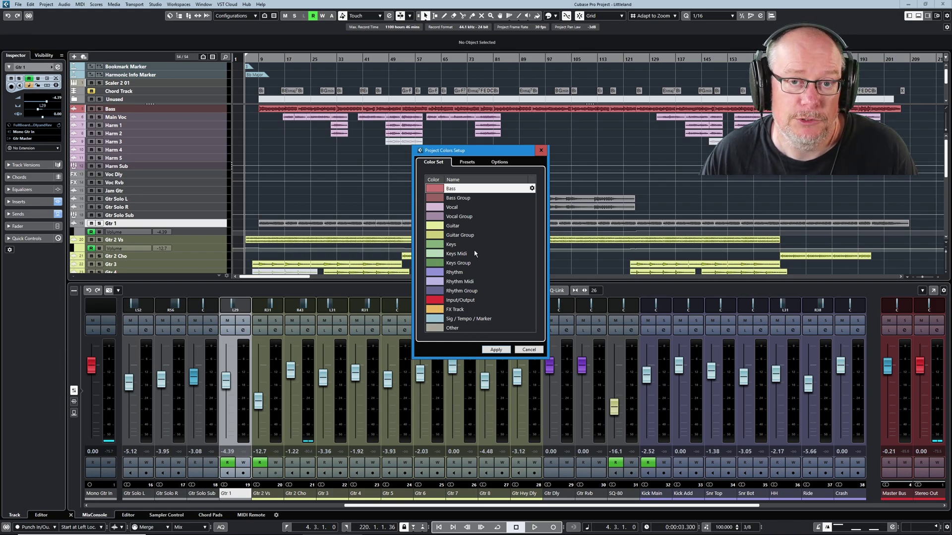
left_click(536, 348)
Review the User Interface color pages in Preferences, from Color Schemes to Track & MixConsole Channel Colors, and leave without applying changes
left_click(30, 4)
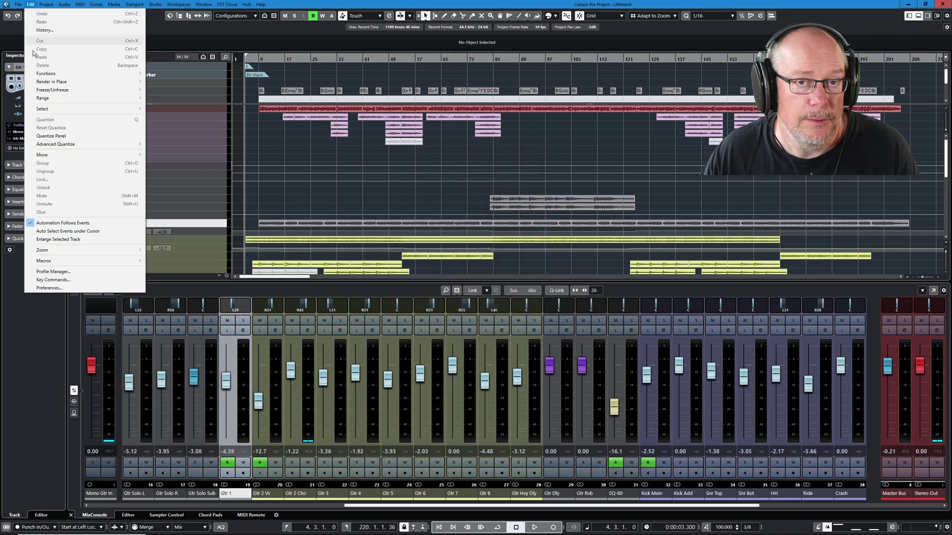
left_click(49, 287)
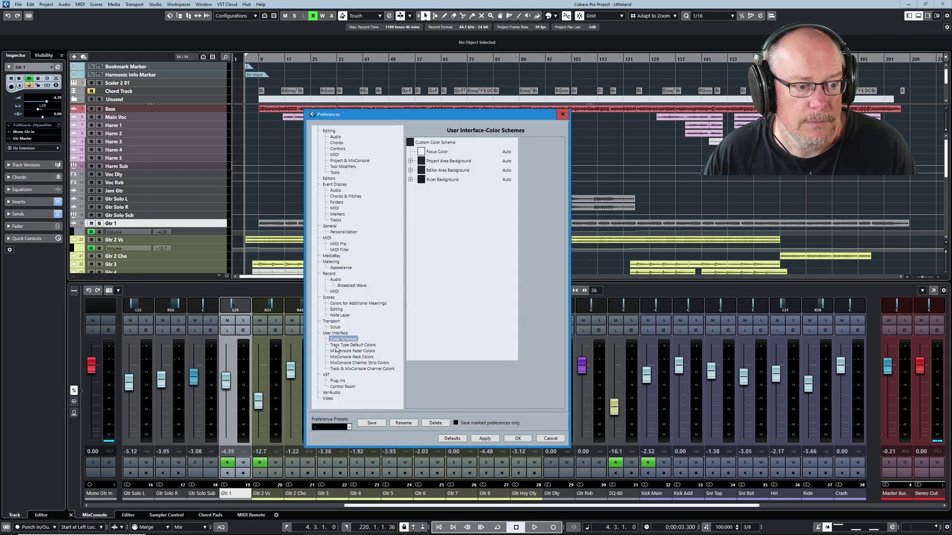
left_click(346, 345)
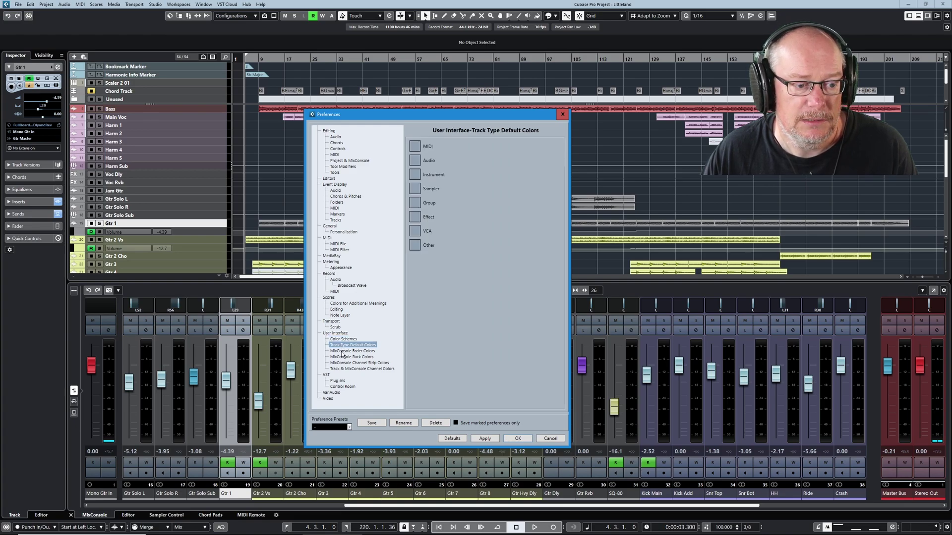
left_click(344, 351)
left_click(343, 357)
left_click(343, 363)
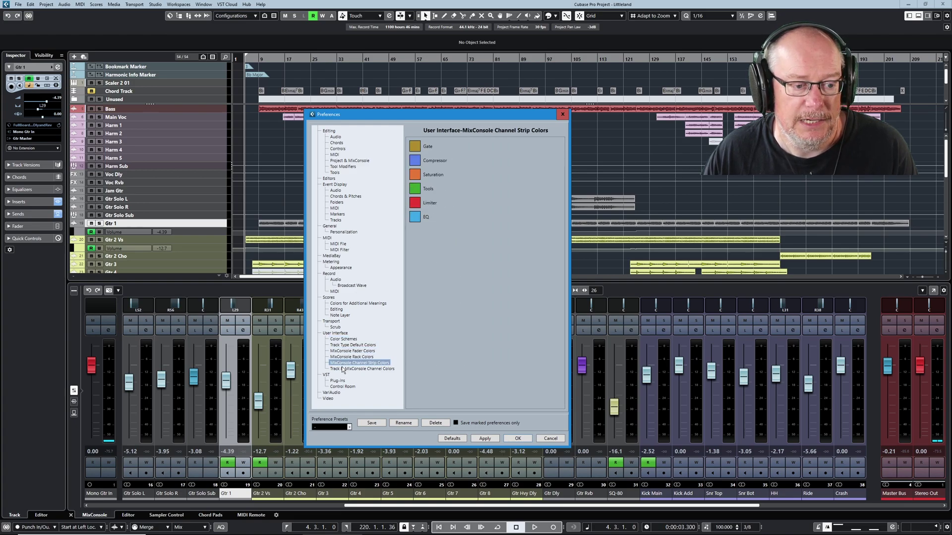
left_click(343, 369)
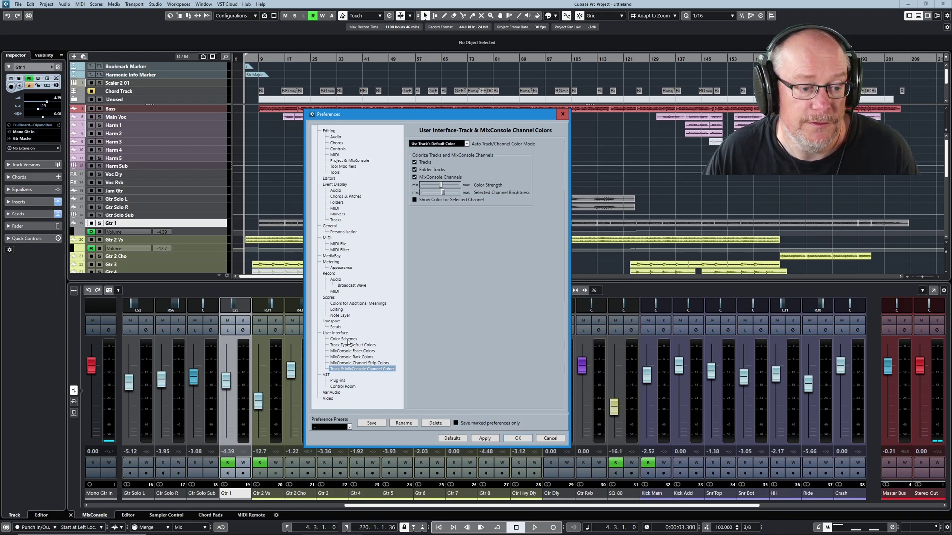
left_click(349, 340)
left_click(349, 345)
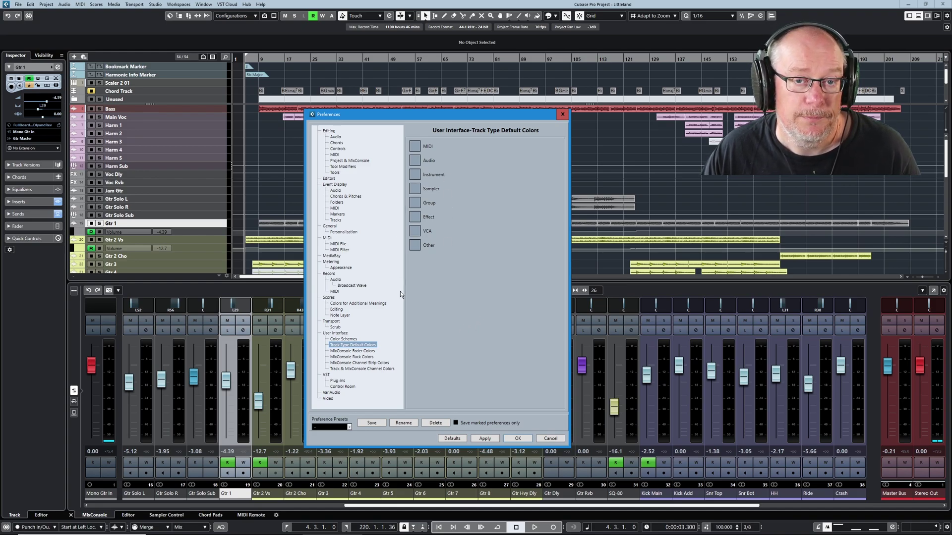
left_click(549, 439)
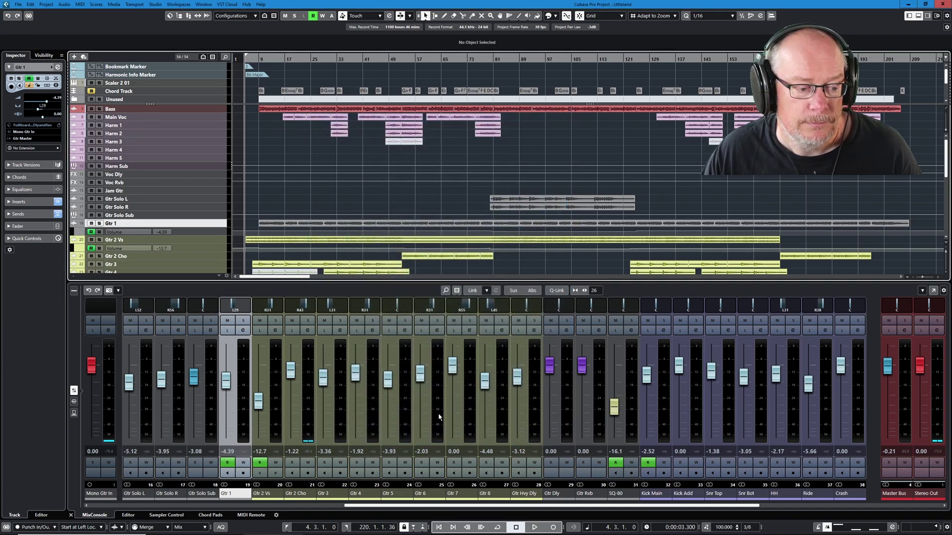
Switch to the Cubase 12_64 folder, open UserPreferences.xml, and search it for SurfaceSchemeColorSetPreferences10
key("alt+Tab")
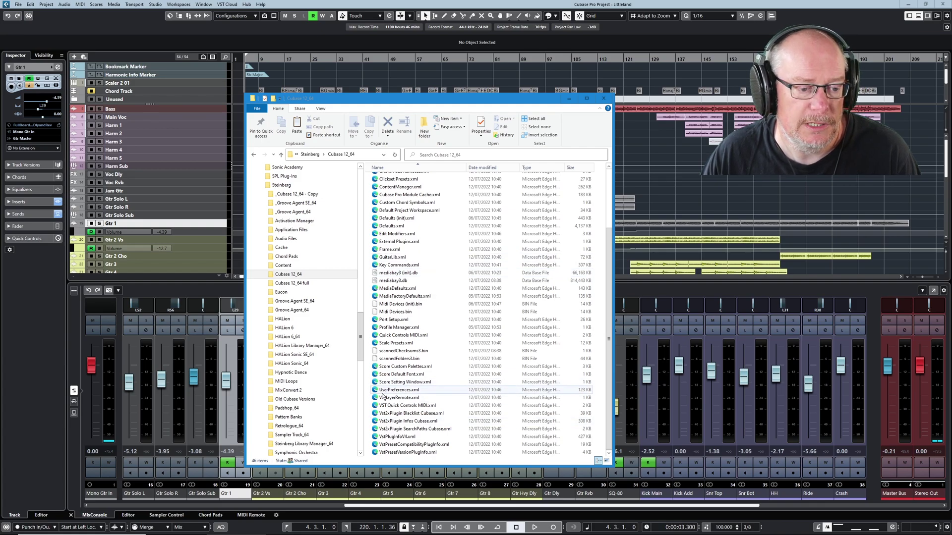
left_click(408, 392)
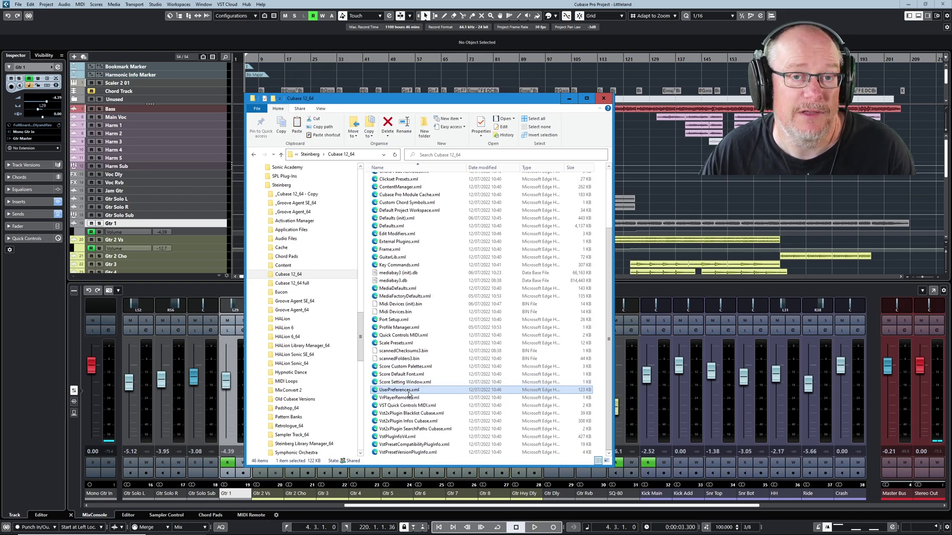
double_click(405, 392)
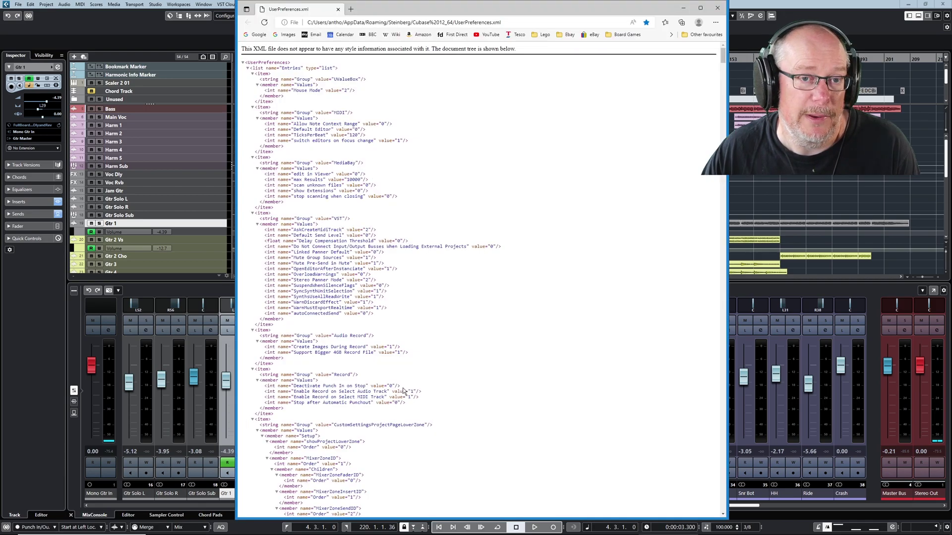
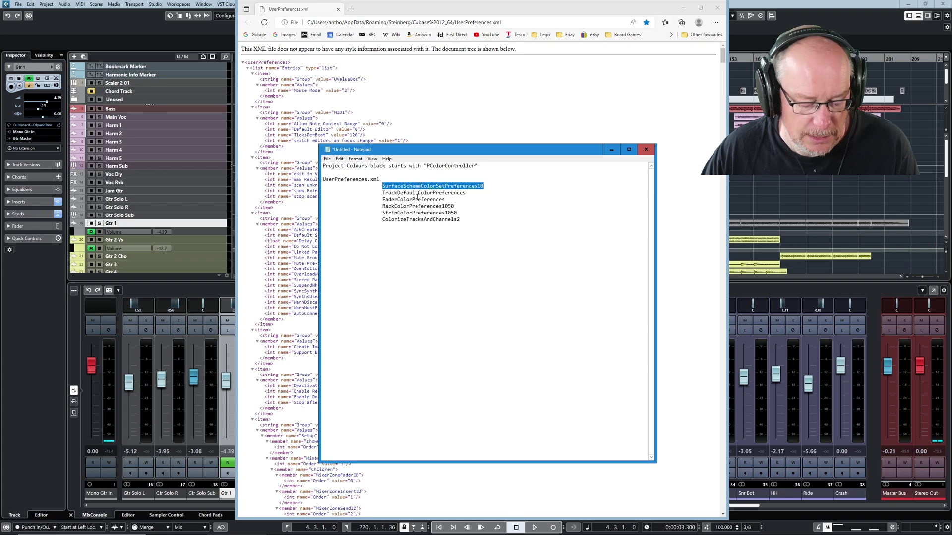
left_click(611, 149)
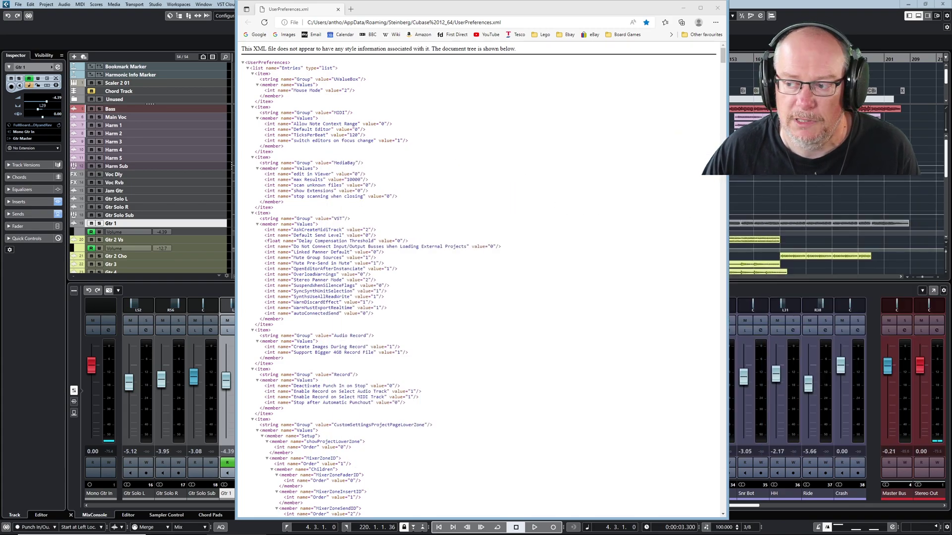
triple_click(367, 102)
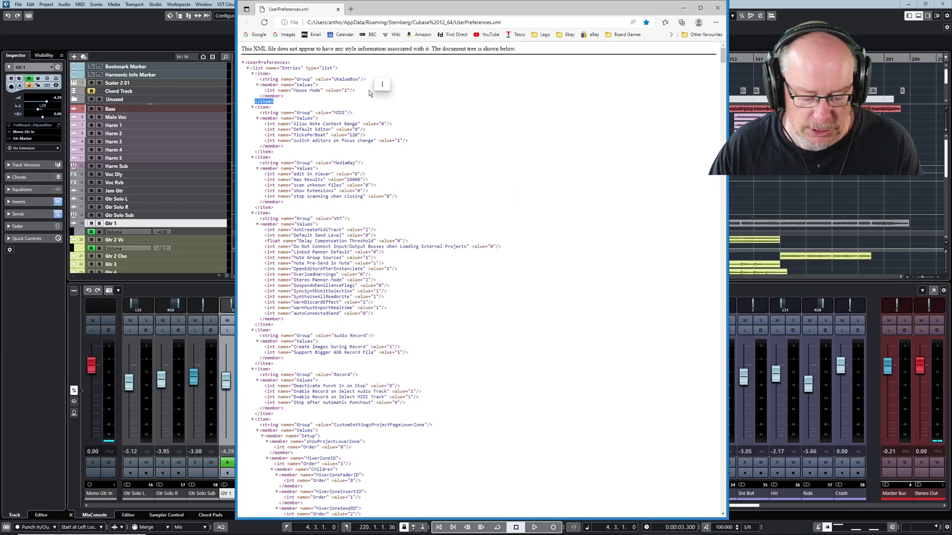
key("ctrl+f")
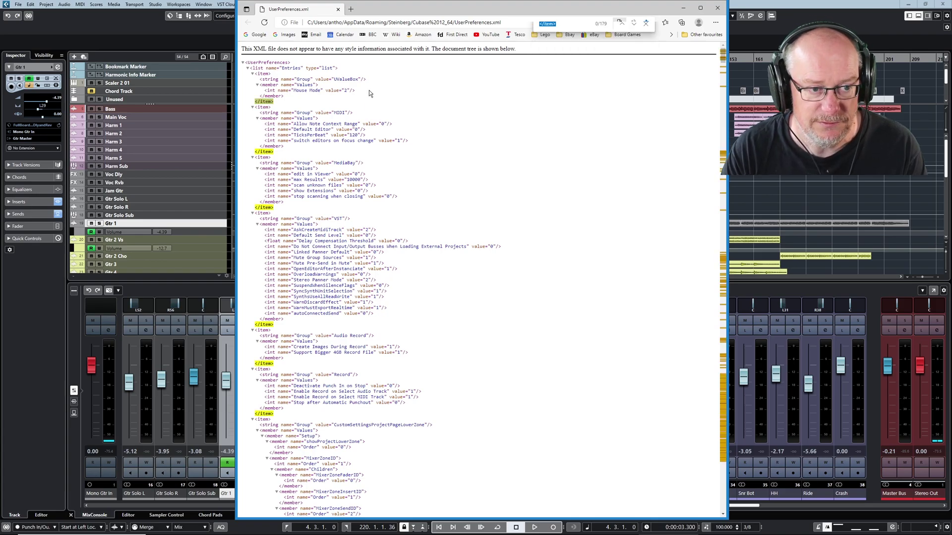
type("SurfaceSchemeColorSetPreferences10")
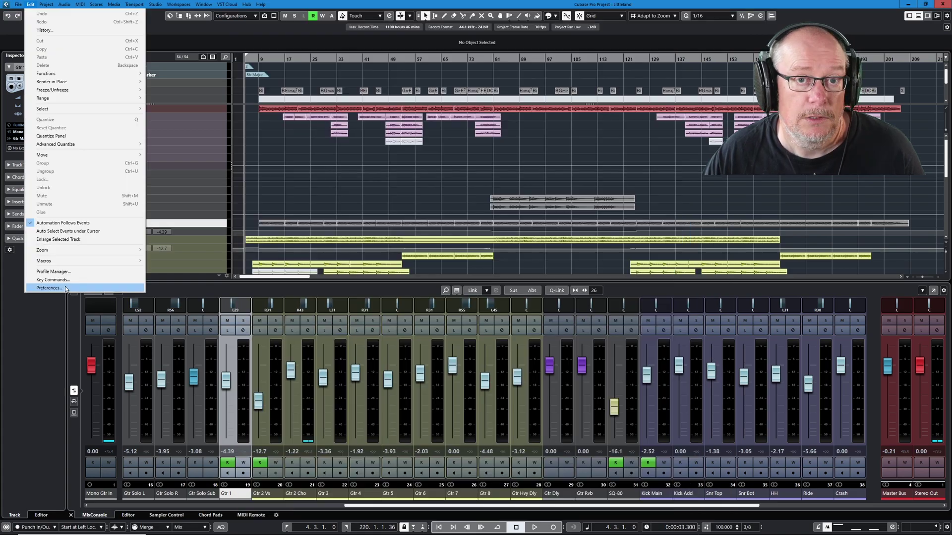
Compare Cubase's Color Schemes preferences with the ruler cycle entries in the SurfaceSchemeColorSetPreferences10 block of UserPreferences.xml, leaving Preferences without applying changes
left_click(64, 288)
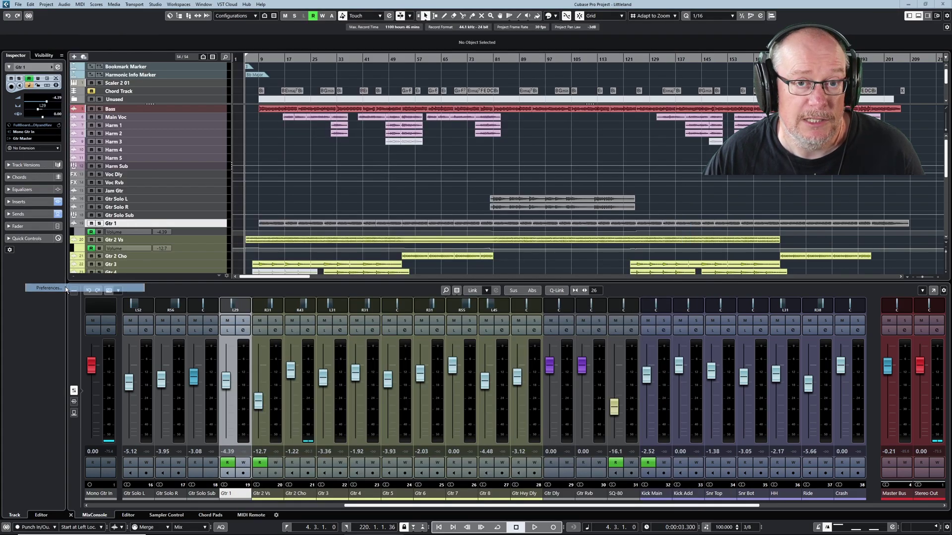
left_click(344, 339)
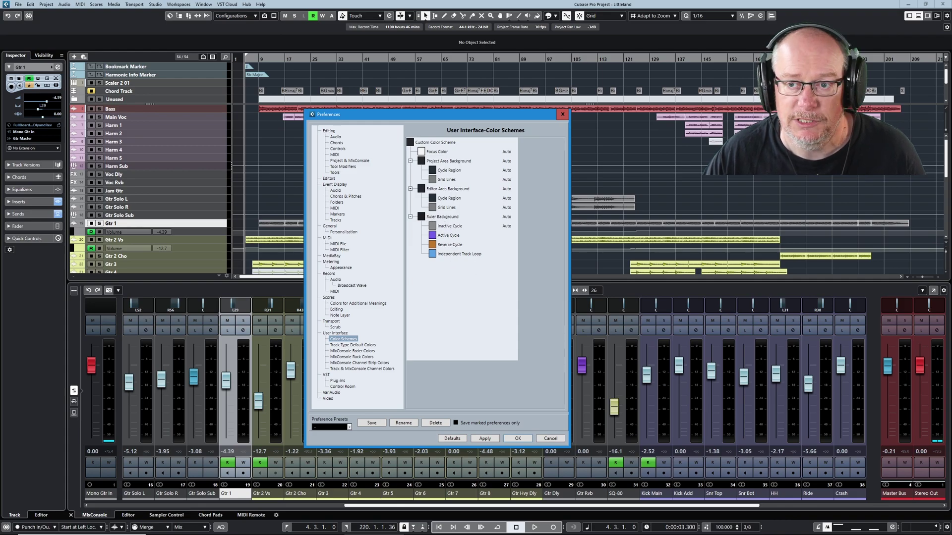
key("alt+Tab")
left_click_drag(484, 40, 451, 17)
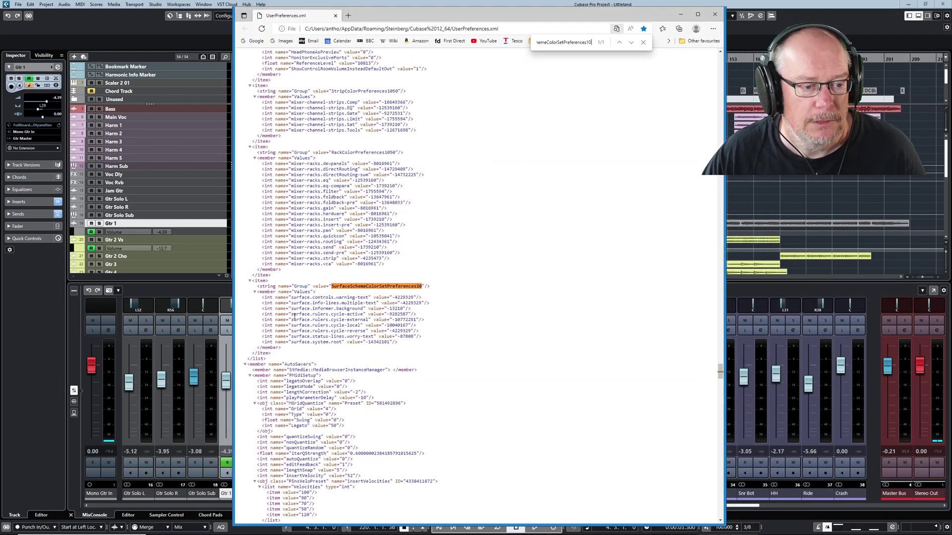
left_click_drag(290, 315, 378, 331)
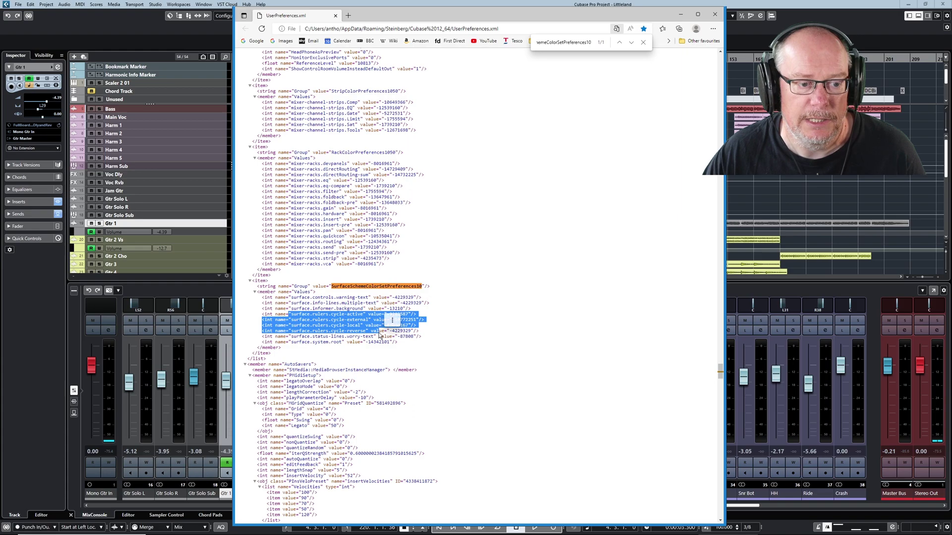
left_click(364, 310)
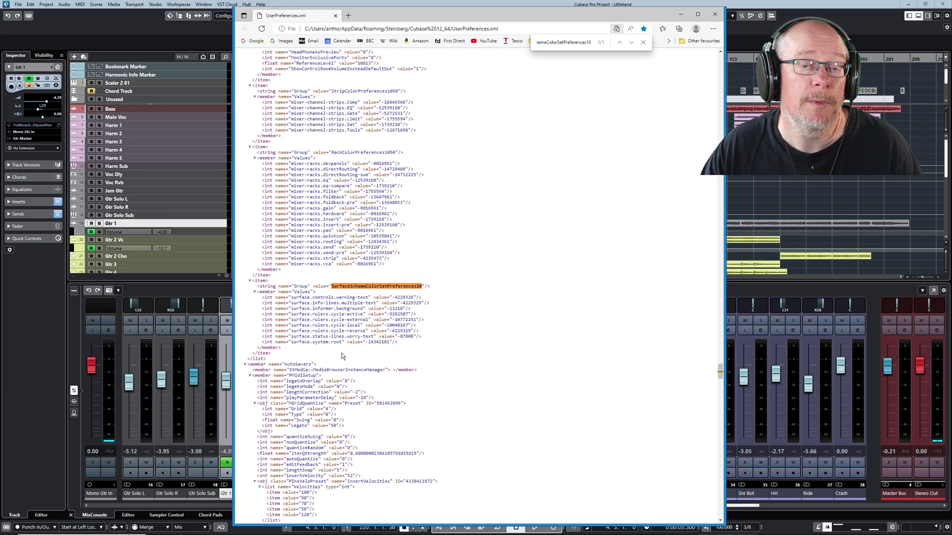
left_click(682, 15)
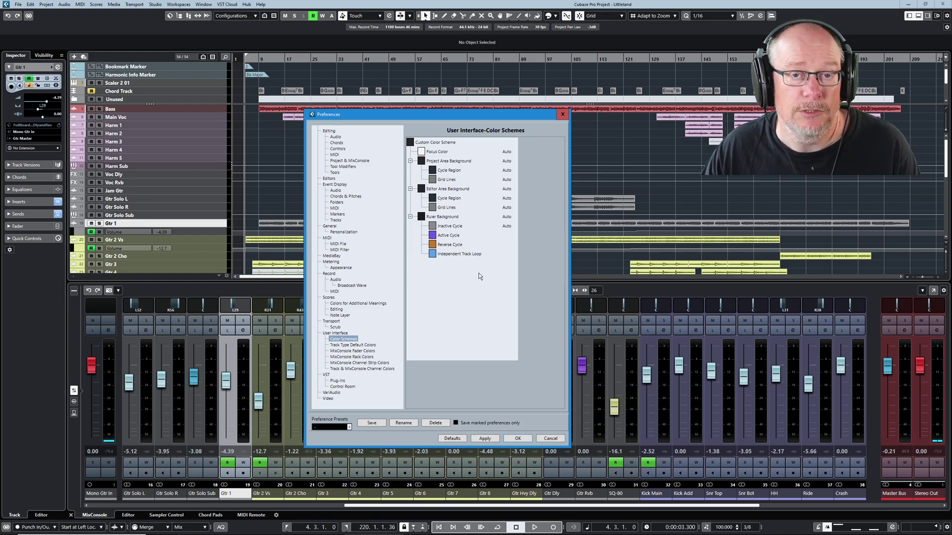
left_click(550, 438)
Review the project color set in Project Colors Setup again and cancel the dialog
left_click(46, 3)
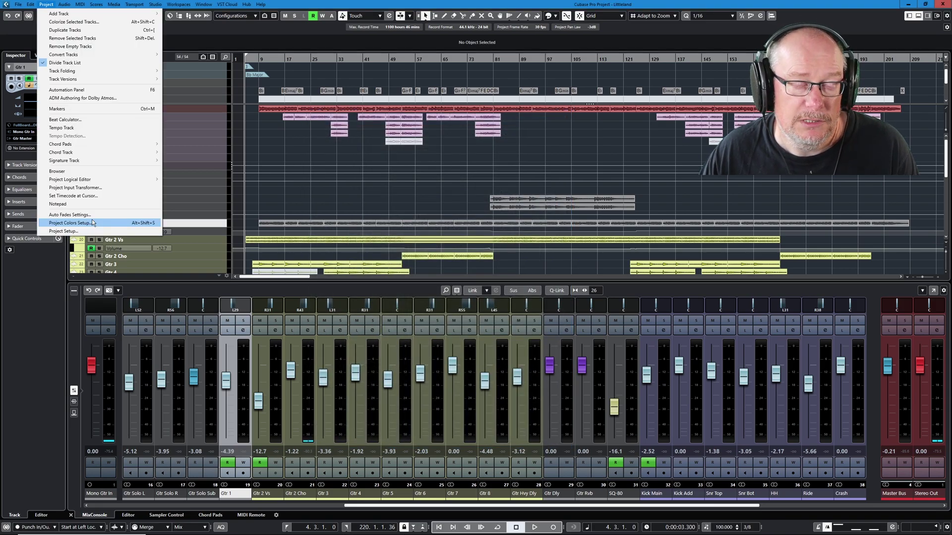
left_click(92, 223)
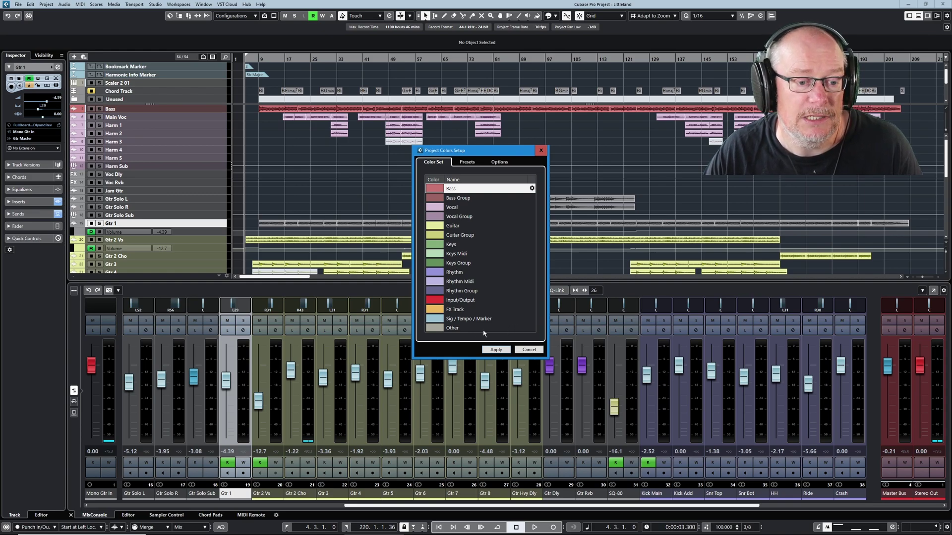
left_click(528, 350)
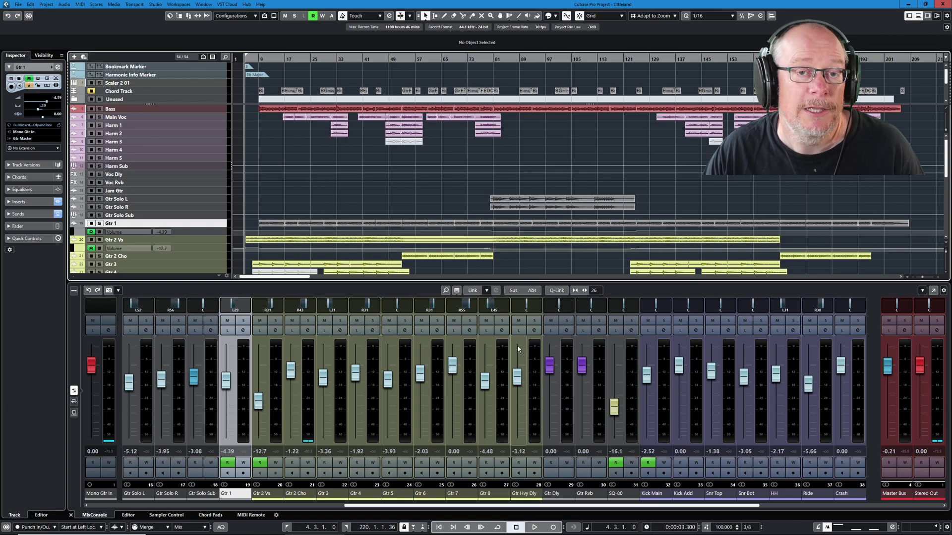
Switch to the Cubase 12_64 folder, try to view Defaults.xml in the browser, and close both open XML files
key("alt+Tab")
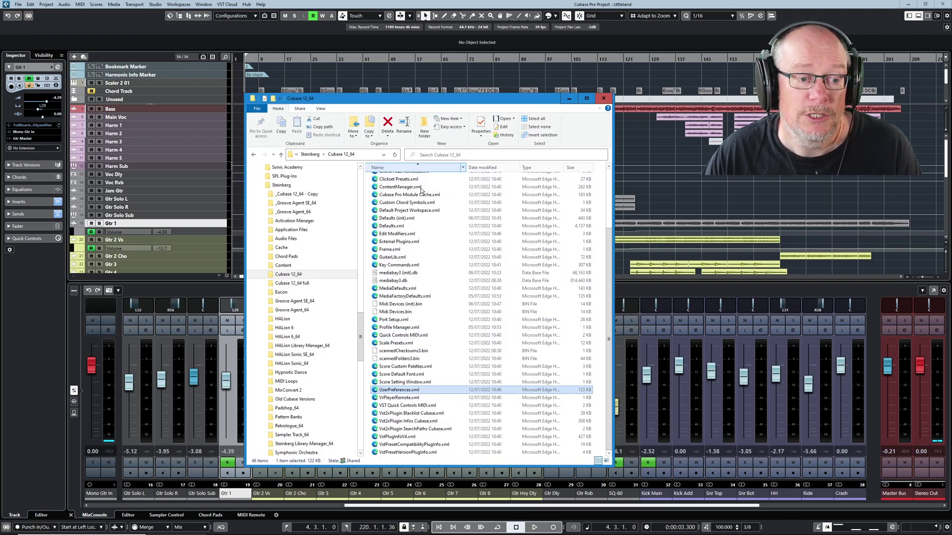
left_click(394, 227)
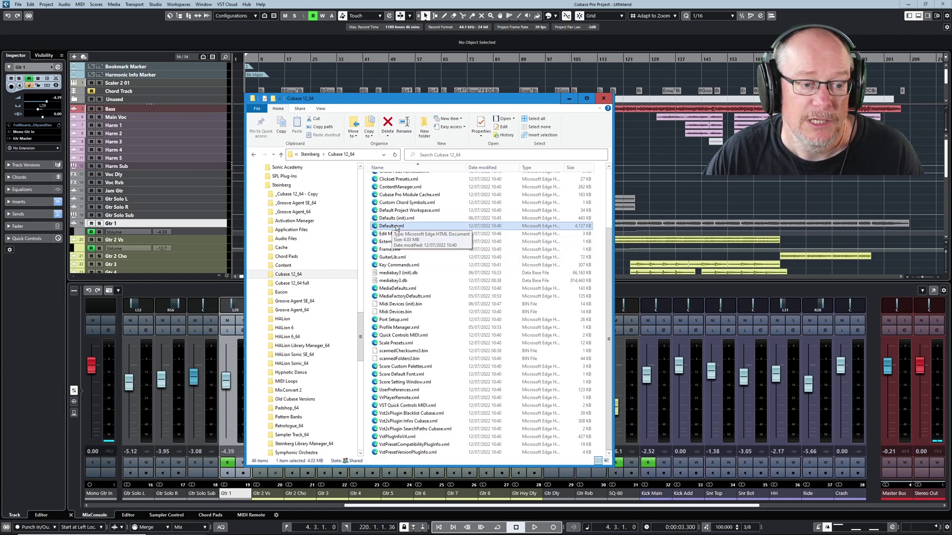
double_click(397, 226)
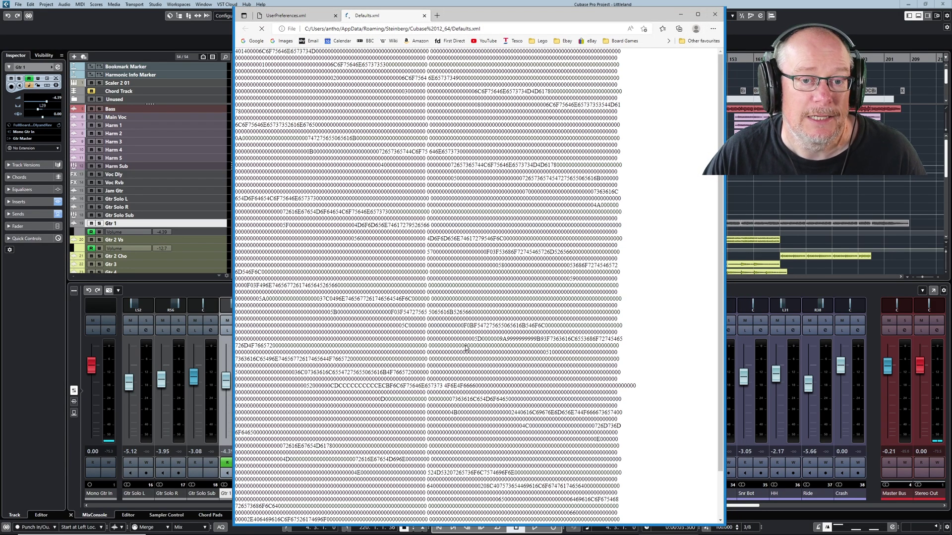
left_click(424, 15)
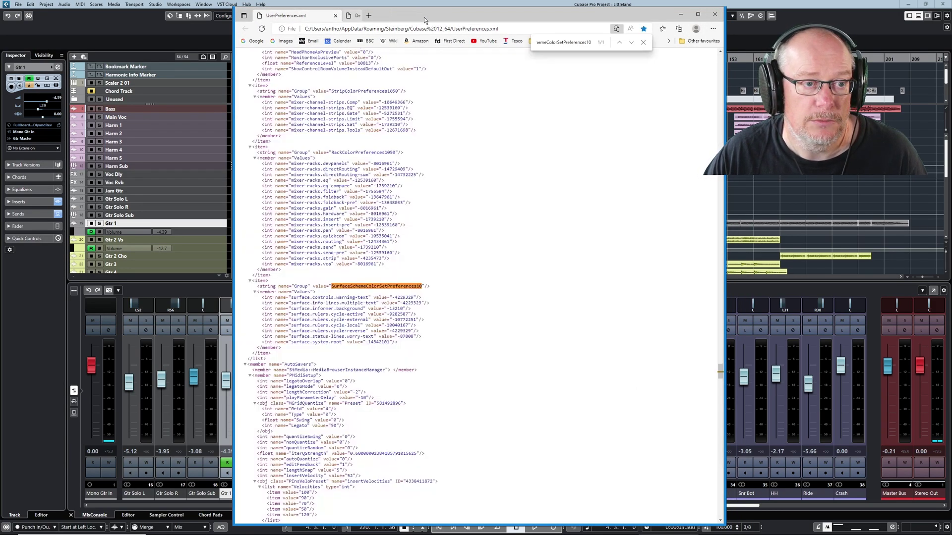
left_click(336, 16)
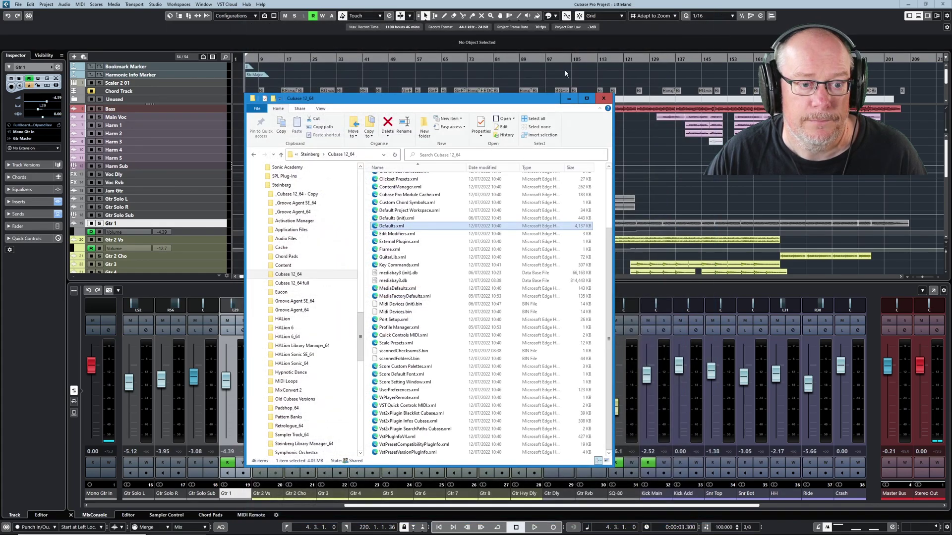
Open Defaults.xml from the Cubase 12_64 folder in Notepad++ and put the Notepad++ website away
right_click(391, 226)
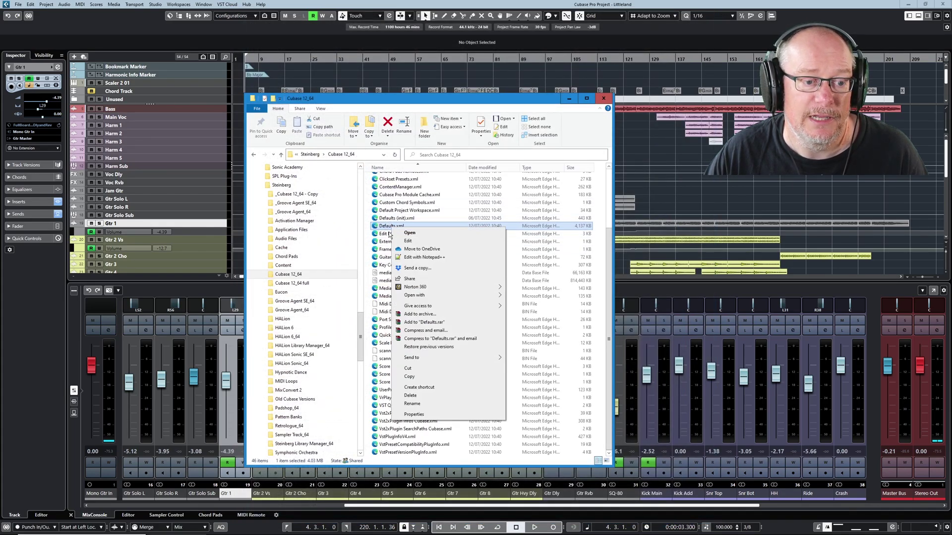
left_click(430, 257)
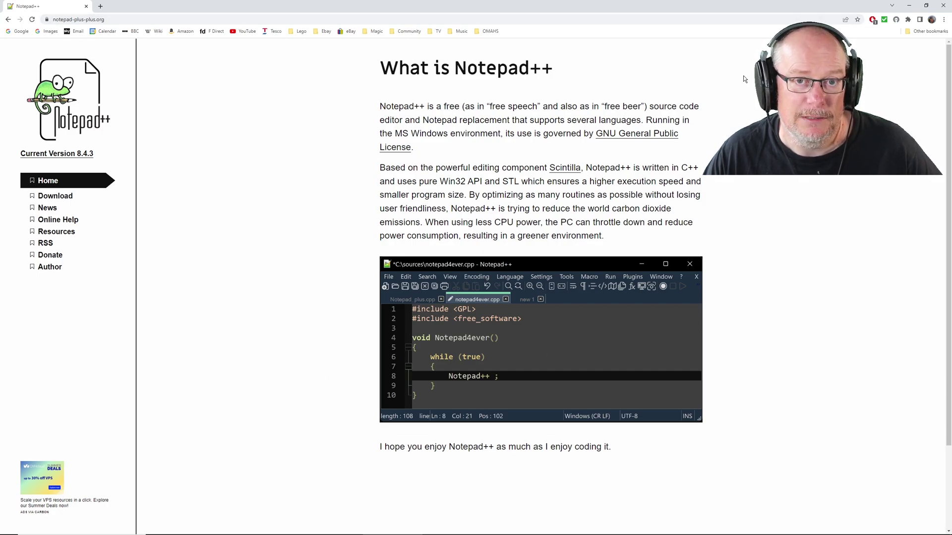
left_click(910, 6)
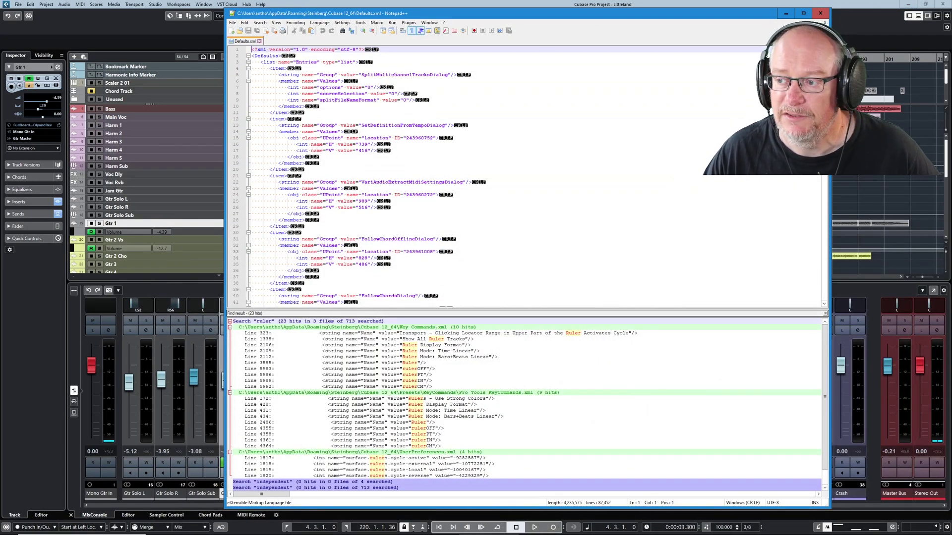
Copy the block name PColorController from the Notepad notes and return to Defaults.xml in Notepad++
key("alt+Tab")
left_click_drag(515, 136, 410, 139)
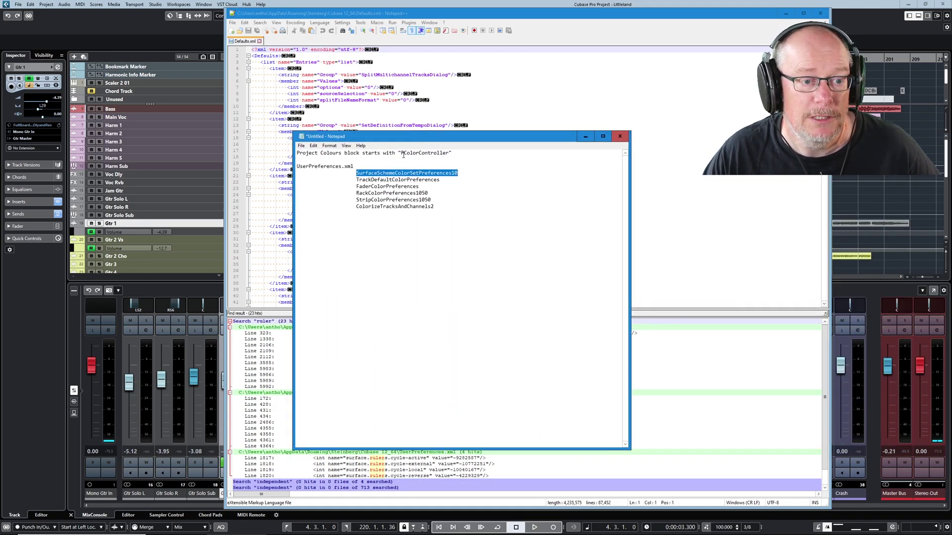
left_click_drag(402, 152, 449, 153)
key("ctrl+c")
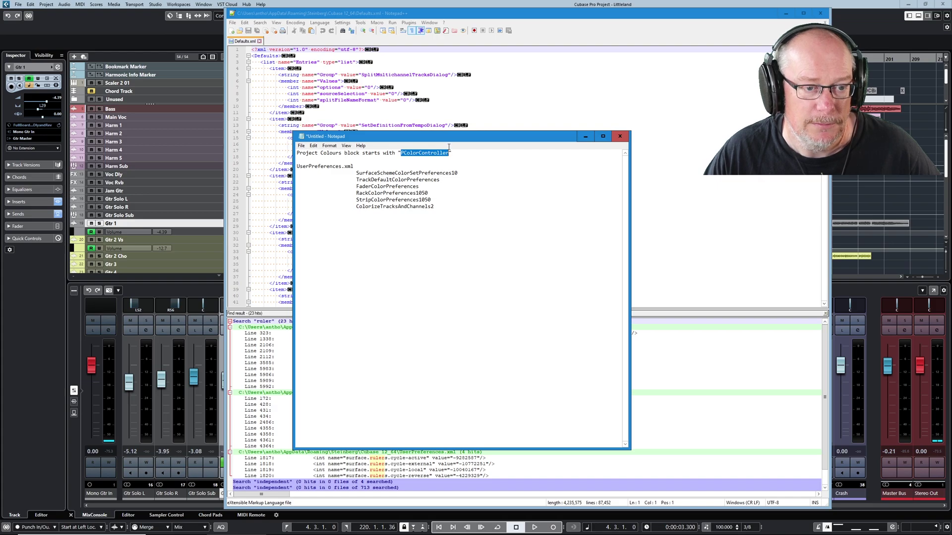
left_click(327, 81)
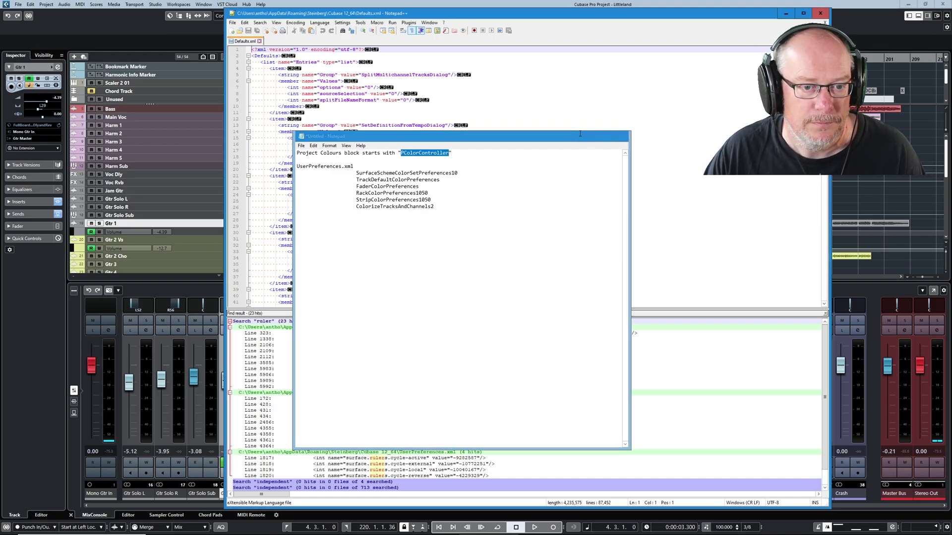
Search Defaults.xml for PColorController and examine the color names and values listed in that block
double_click(327, 81)
key("ctrl+f")
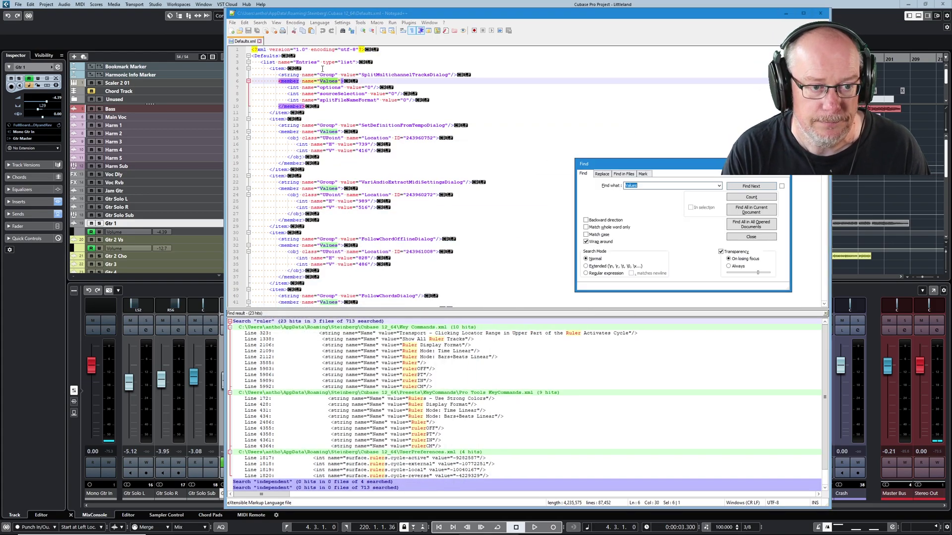
key("ctrl+v")
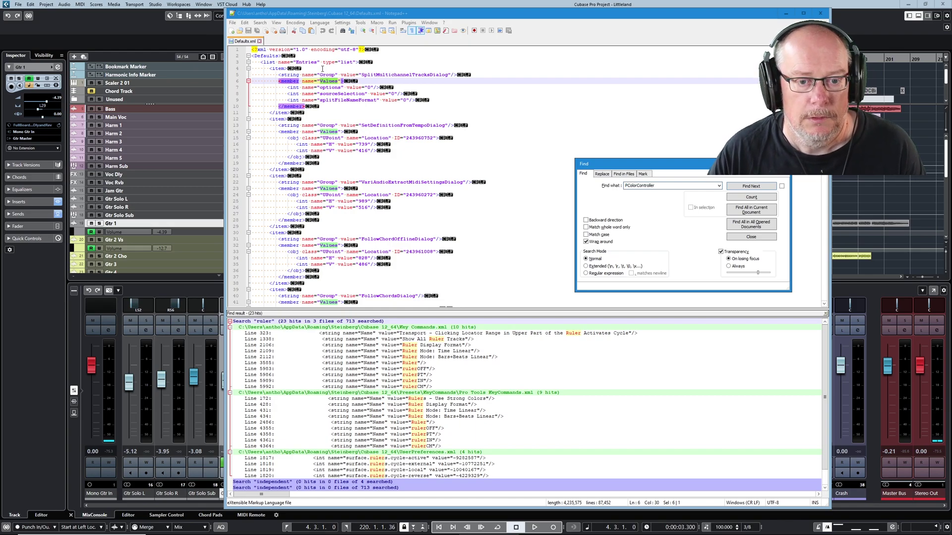
left_click(751, 186)
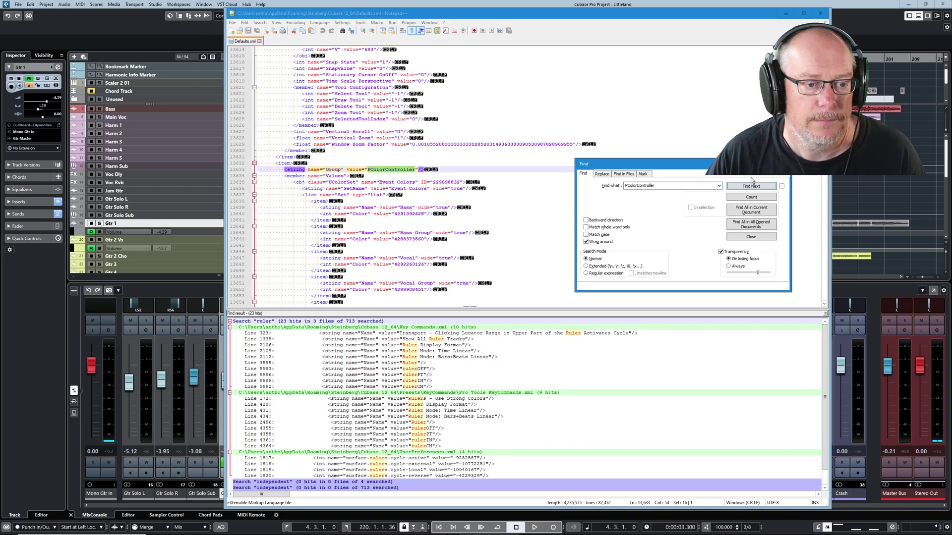
key("Escape")
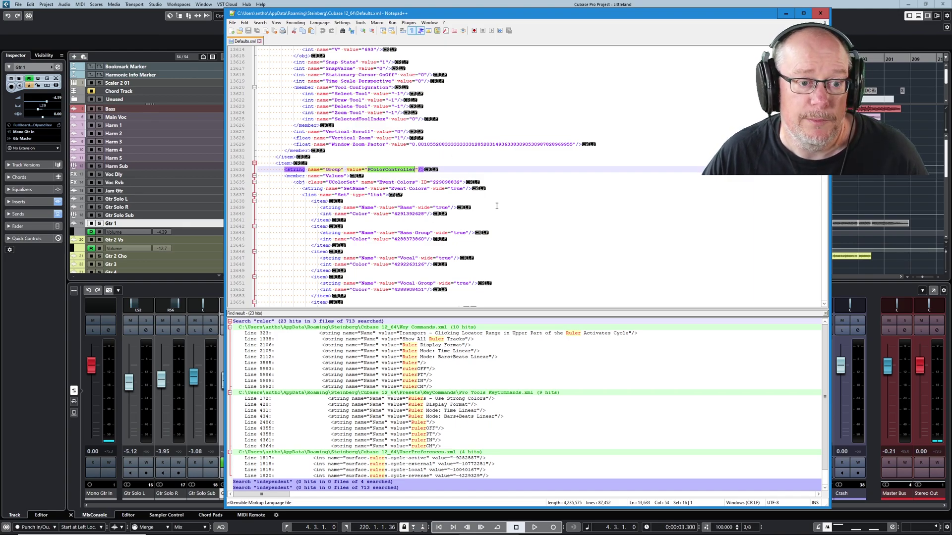
scroll(496, 206, "down", 2)
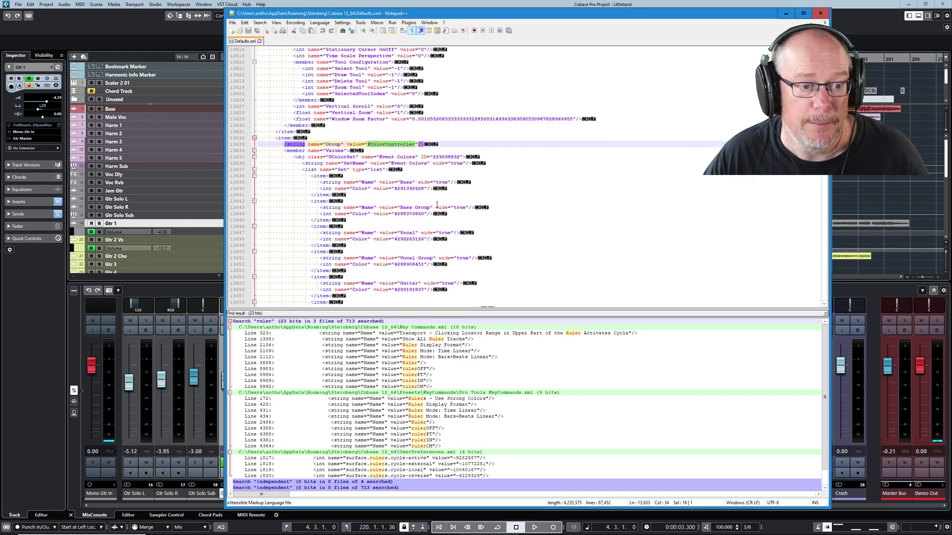
scroll(411, 238, "down", 2)
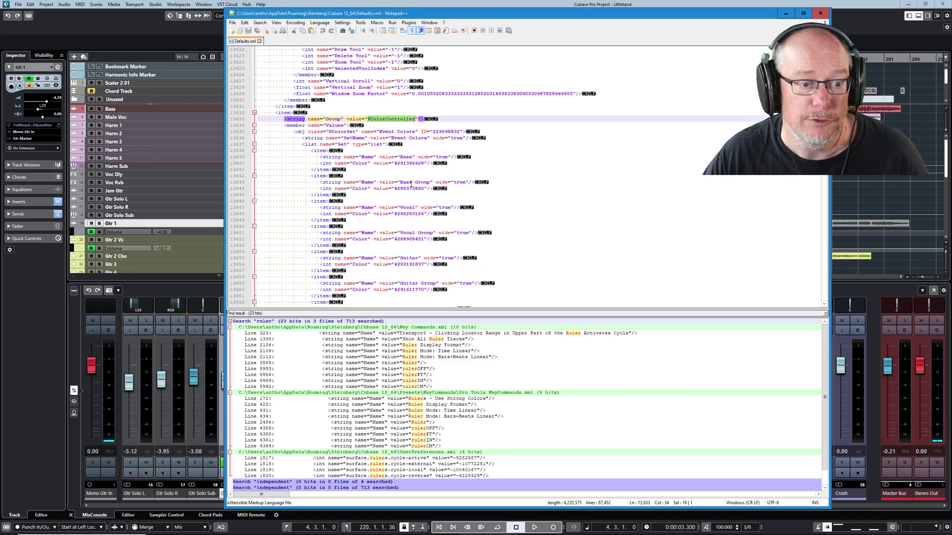
scroll(404, 198, "down", 2)
scroll(399, 178, "up", 2)
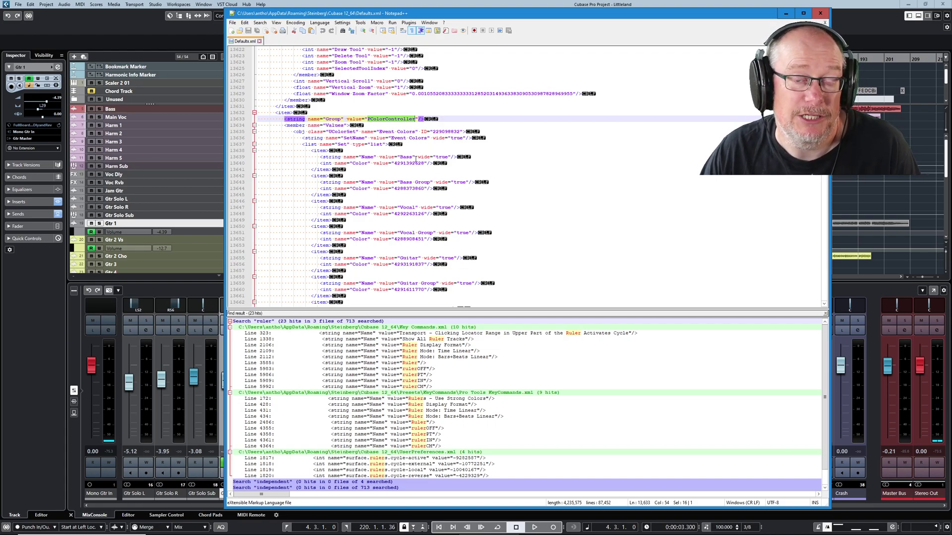
left_click(376, 119)
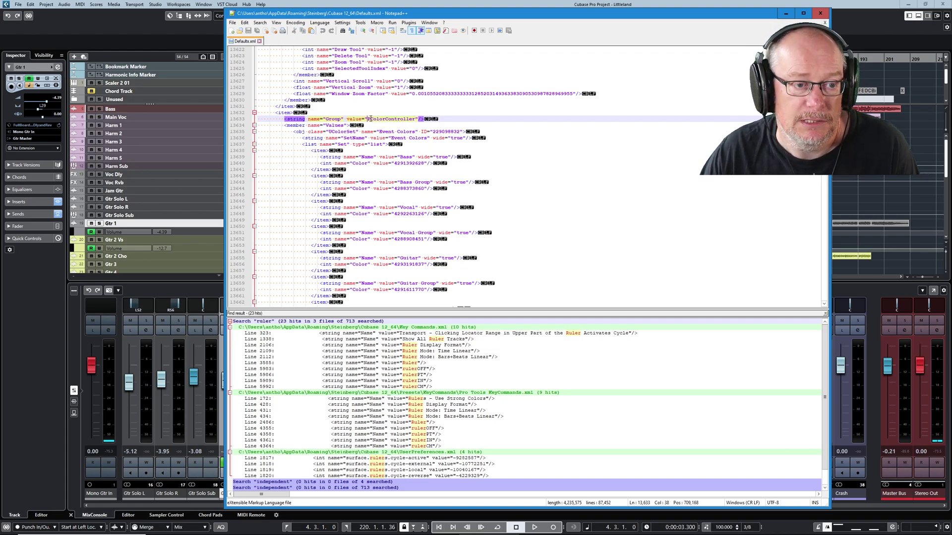
key("Home")
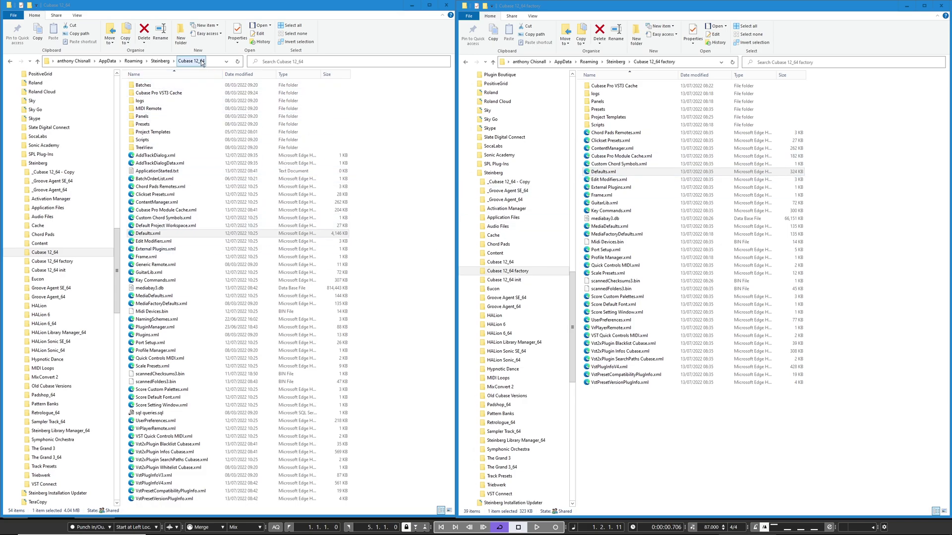
Open Defaults.xml from the Cubase 12_64 folder in Notepad++ and move its window clear of the Cubase 12_64 factory folder
left_click(56, 254)
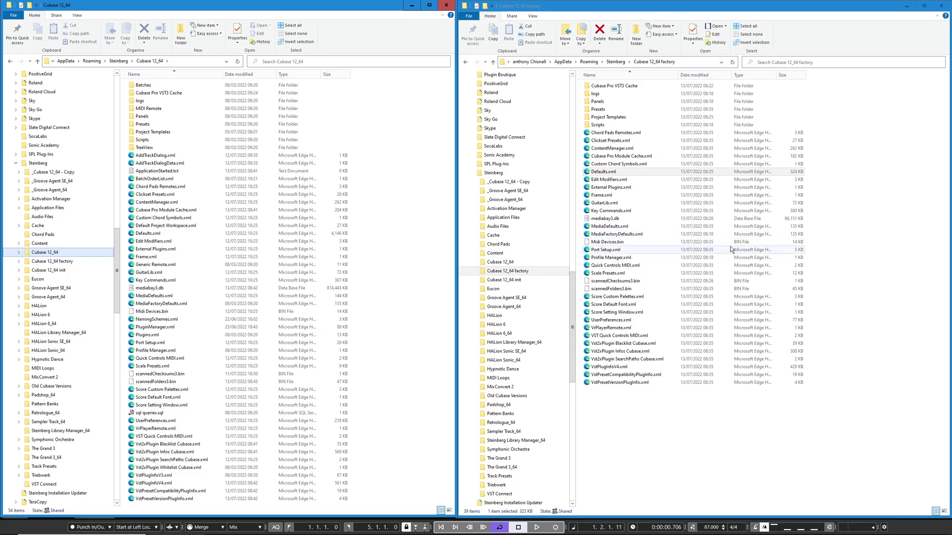
right_click(147, 235)
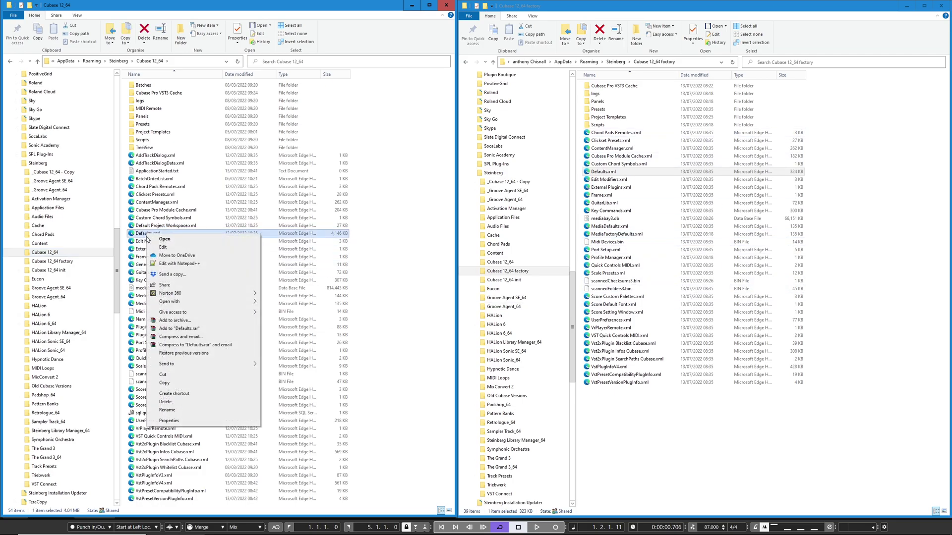
left_click(182, 265)
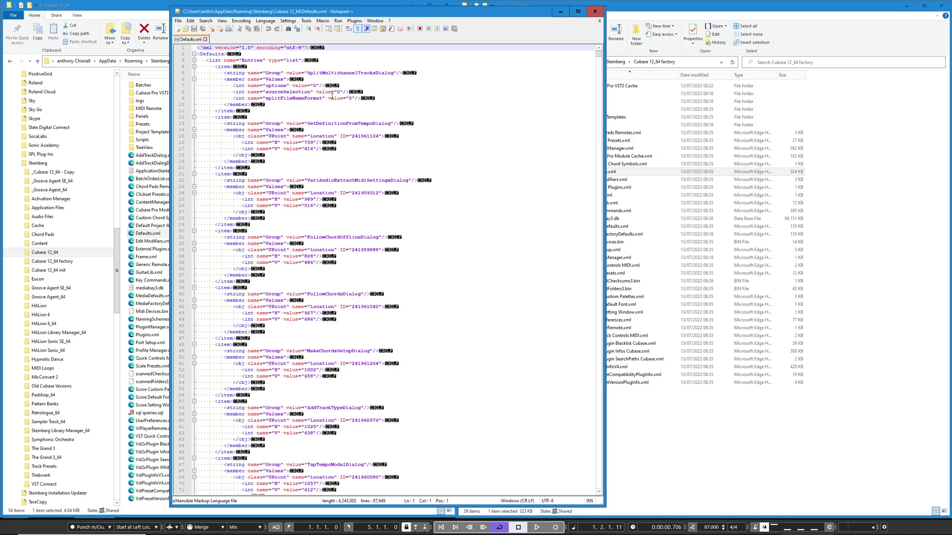
left_click_drag(492, 18, 346, 13)
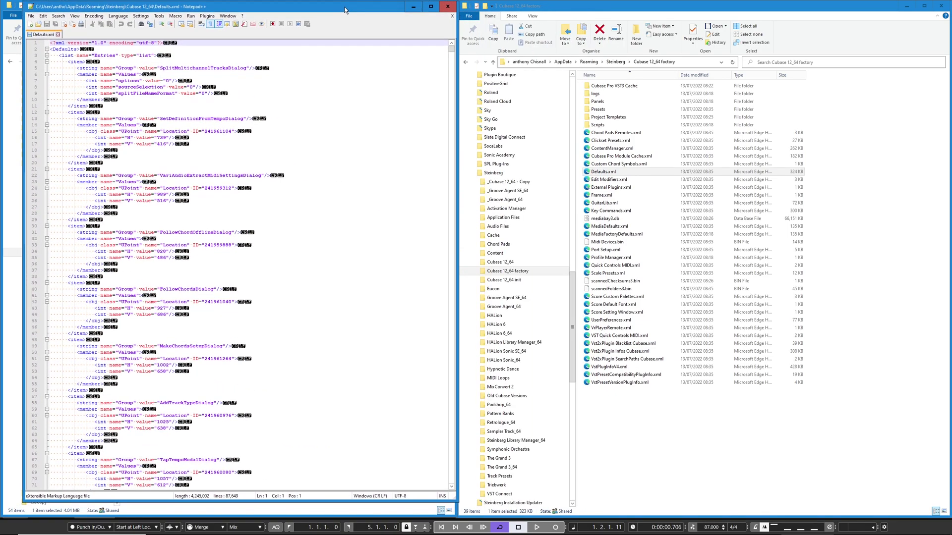
Open Defaults.xml from the Cubase 12_64 factory folder in Notepad++ as well and move the editor window to the middle
right_click(608, 173)
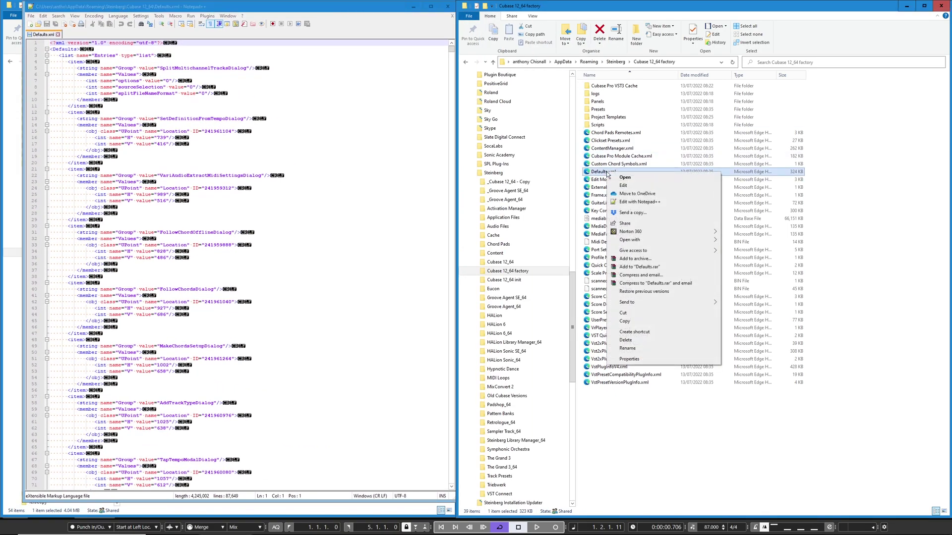
left_click(644, 202)
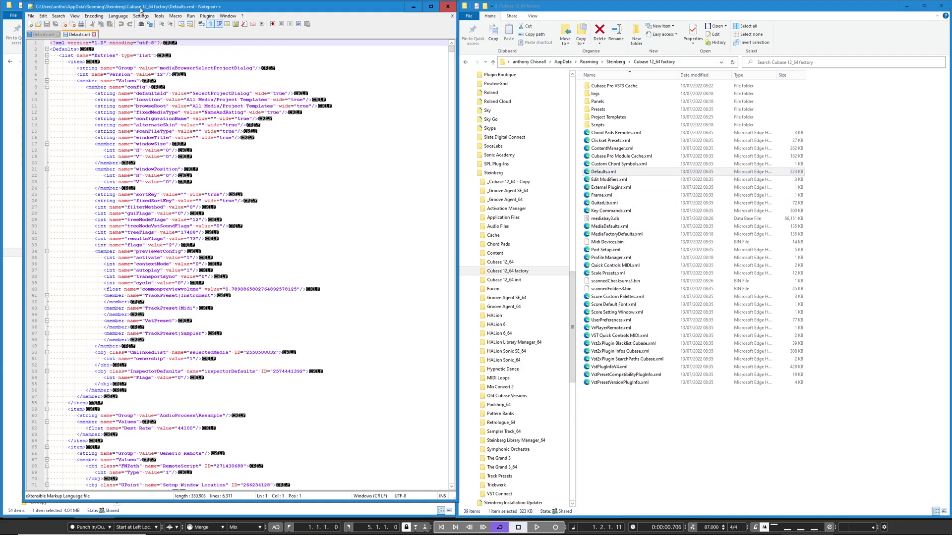
left_click_drag(139, 7, 349, 11)
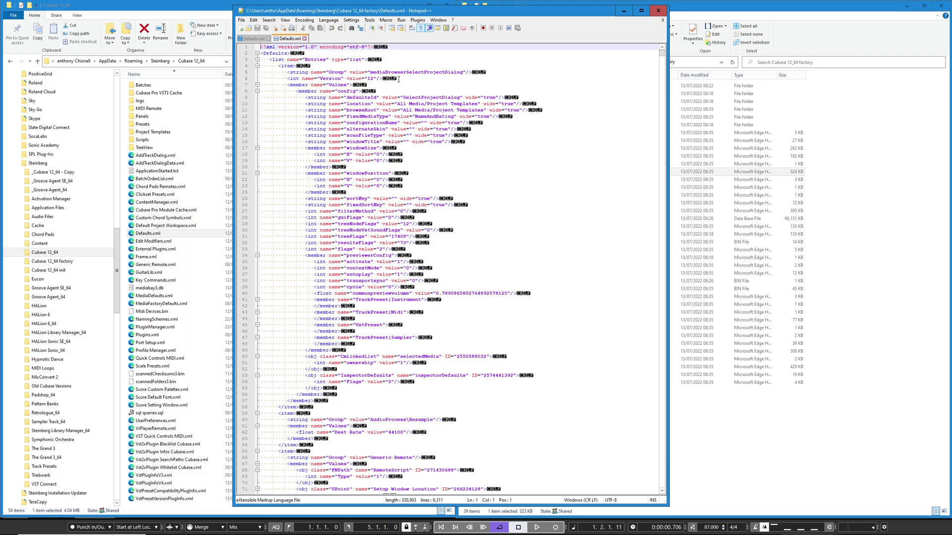
Find the PColorController block in the factory Defaults.xml by searching for "pcolor", and close the search dialog
key("ctrl+f")
type("pcolor")
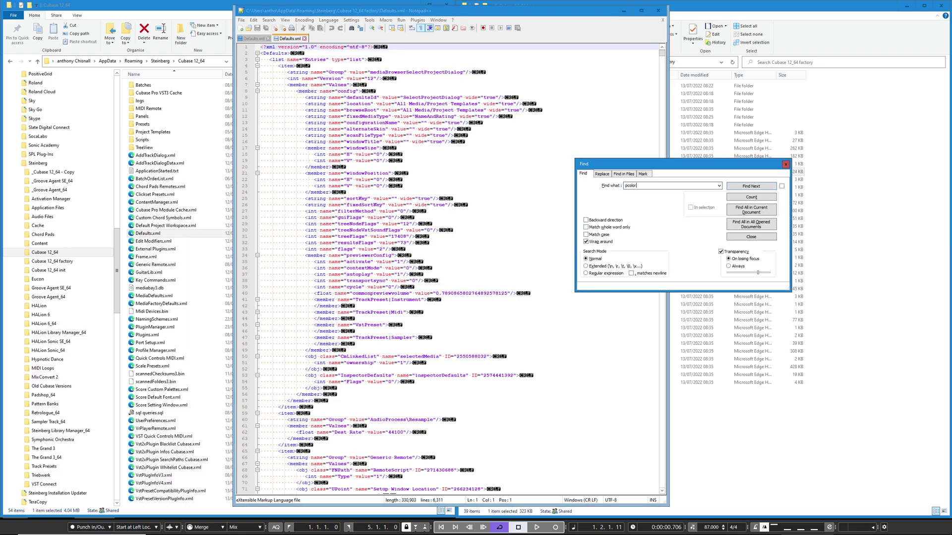
key("Return")
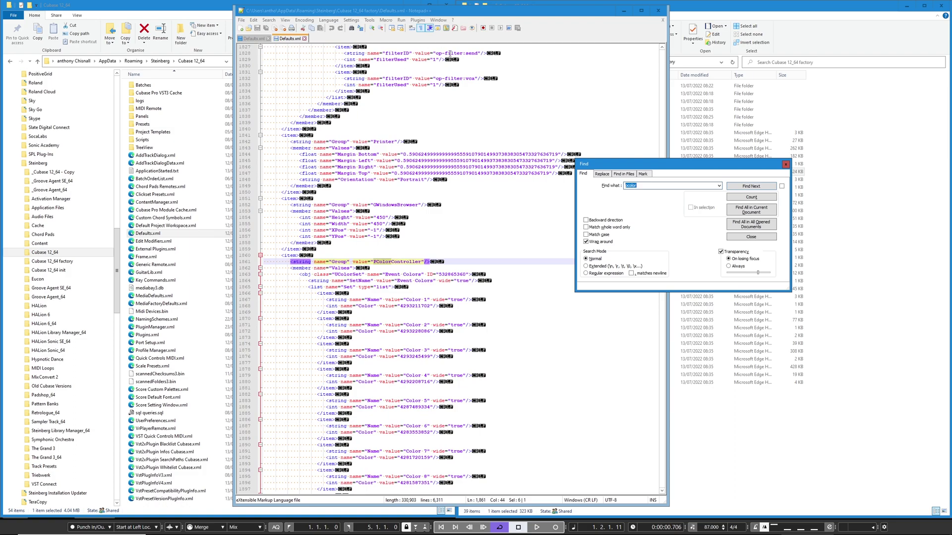
left_click(785, 164)
Delete the entire PColorController block from the factory Defaults.xml, from its opening item line through its closing item line
scroll(319, 196, "down", 4)
left_click(320, 180)
key("Left")
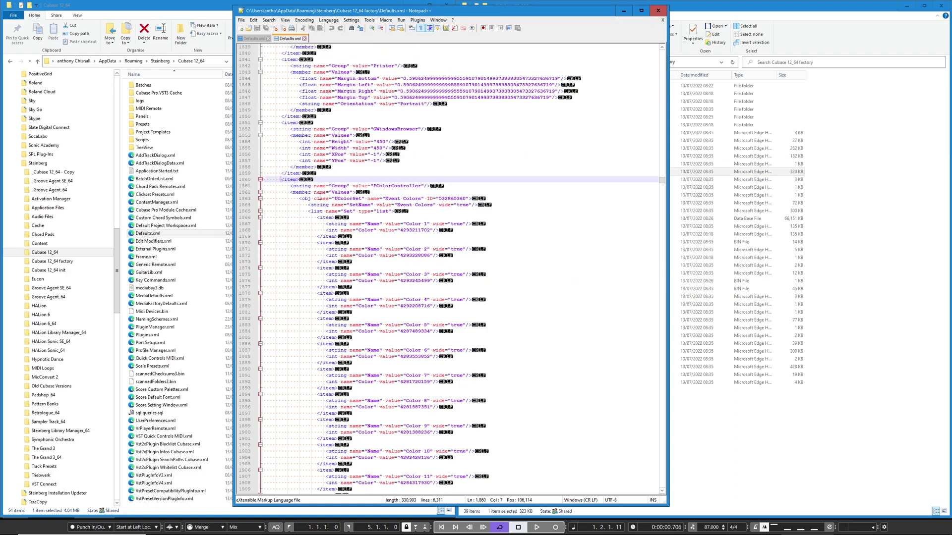
key("Up")
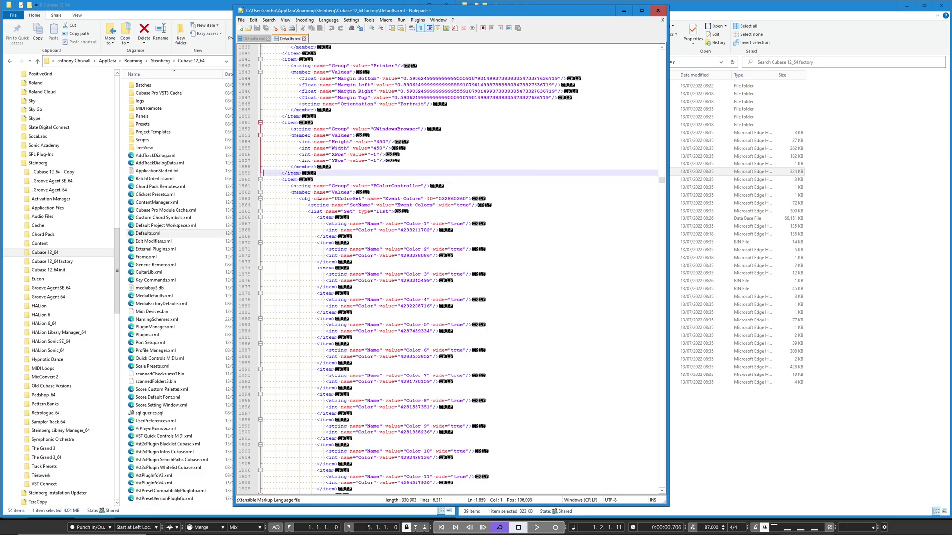
key("Down")
key("Down")
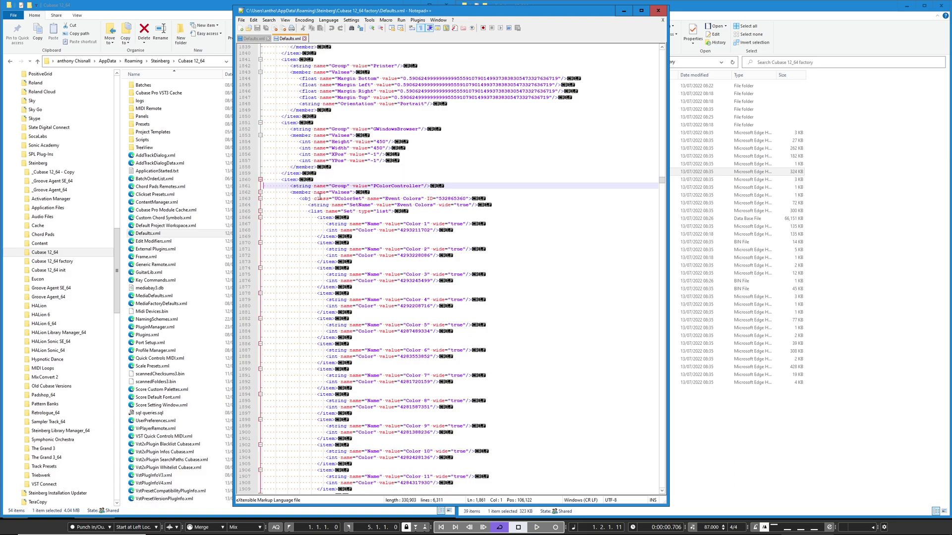
key("Up")
key("Up")
key("Up")
key("Down")
key("Down")
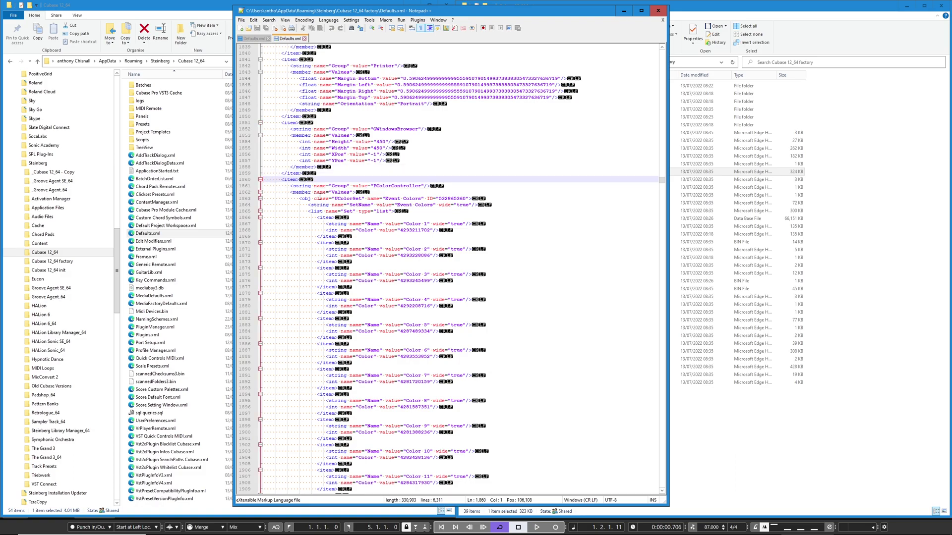
key("shift+Down")
key("shift+Down")
key("shift+Down")
key("shift+Down")
key("shift+Down")
key("shift+Down")
key("shift+Down")
key("shift+Down")
key("shift+Down")
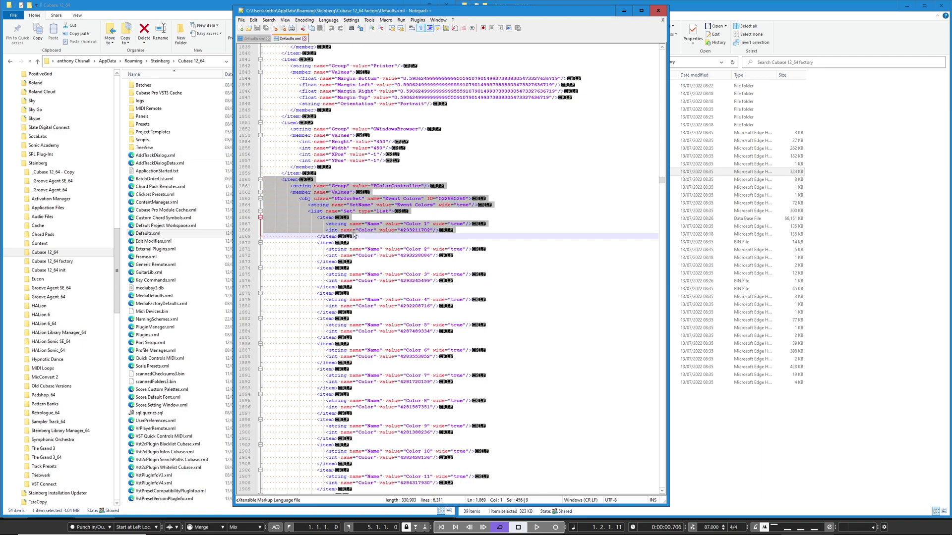
key("shift+Page_Down")
key("shift+Page_Down")
key("shift+Page_Down")
key("shift+Page_Down")
key("shift+Page_Down")
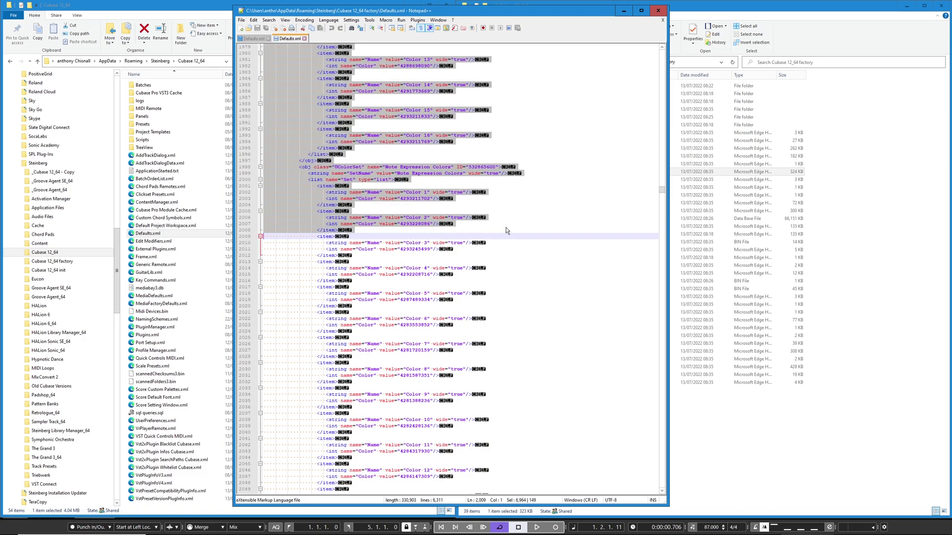
key("shift+Page_Down")
key("shift+Page_Down")
key("shift+Page_Down")
key("shift+Page_Down")
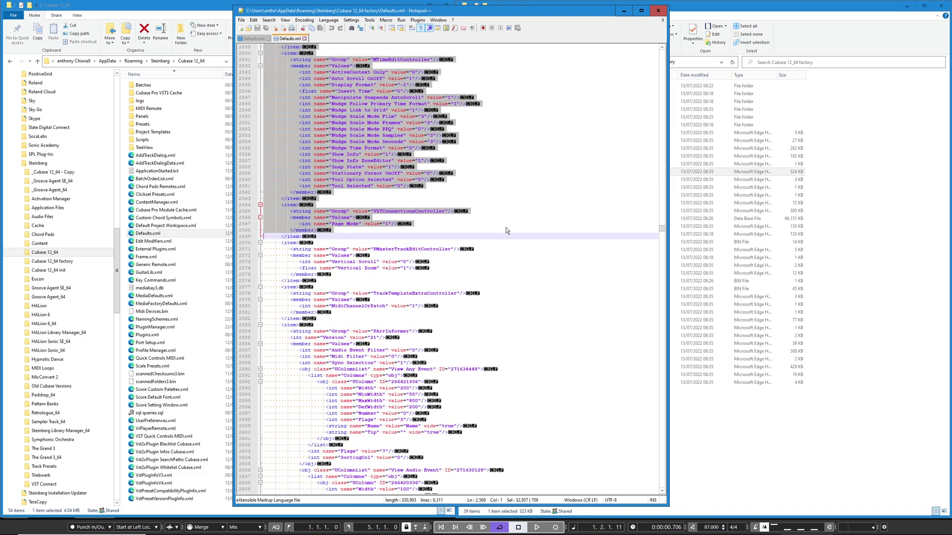
key("shift+Down")
key("shift+Down")
key("shift+Down")
key("shift+Down")
key("shift+Down")
key("shift+Down")
key("shift+Down")
key("shift+Down")
key("shift+Down")
key("shift+Down")
key("shift+Down")
key("shift+Down")
key("shift+Down")
key("shift+Down")
key("shift+Down")
key("shift+Down")
key("shift+Down")
key("shift+Down")
key("shift+Down")
key("shift+Down")
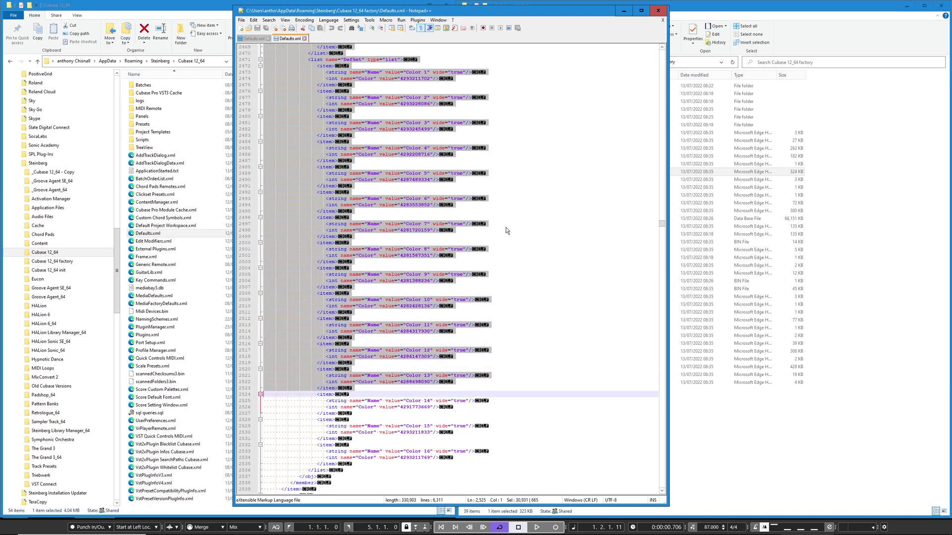
key("shift+Down")
key("shift+Down")
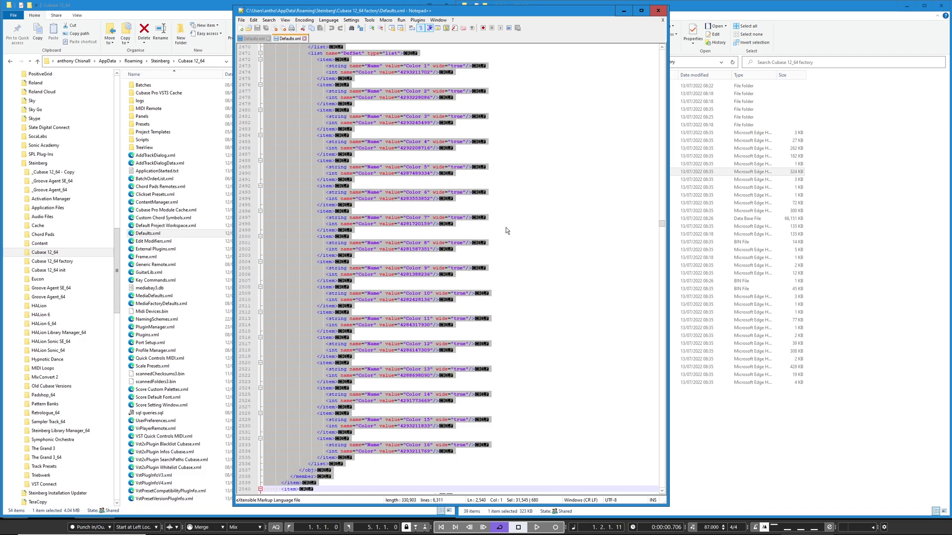
key("Delete")
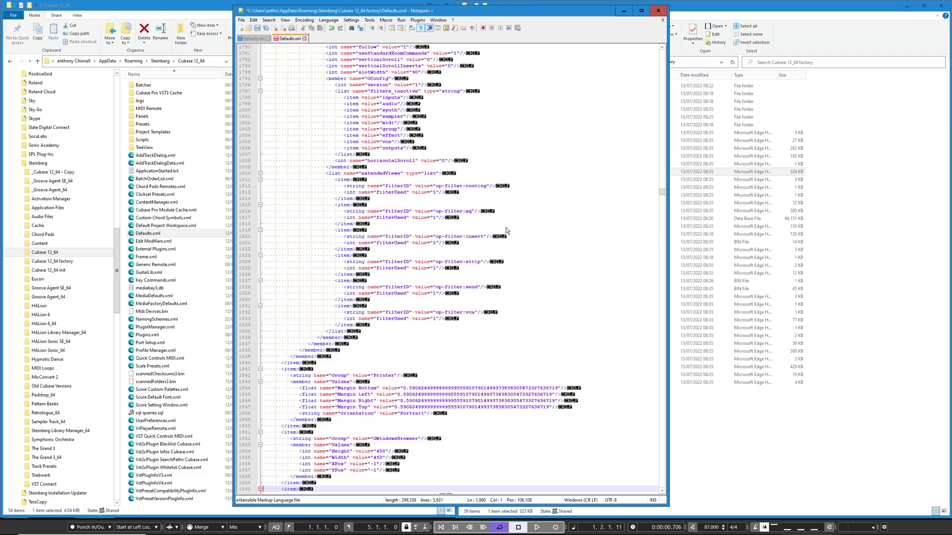
scroll(406, 289, "down", 11)
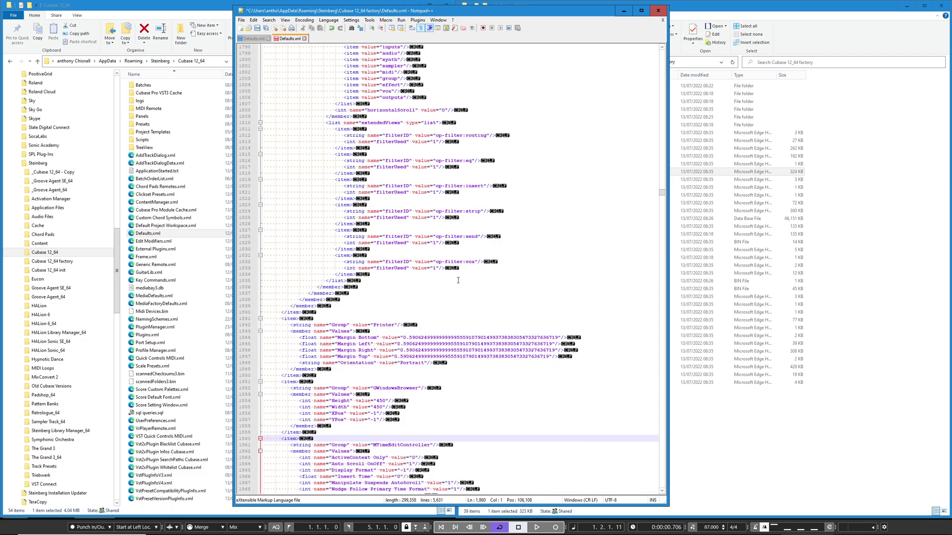
Switch to the Cubase 12_64 Defaults.xml, search it from the beginning for "pcolor", and close the search dialog
left_click(252, 39)
left_click(414, 147)
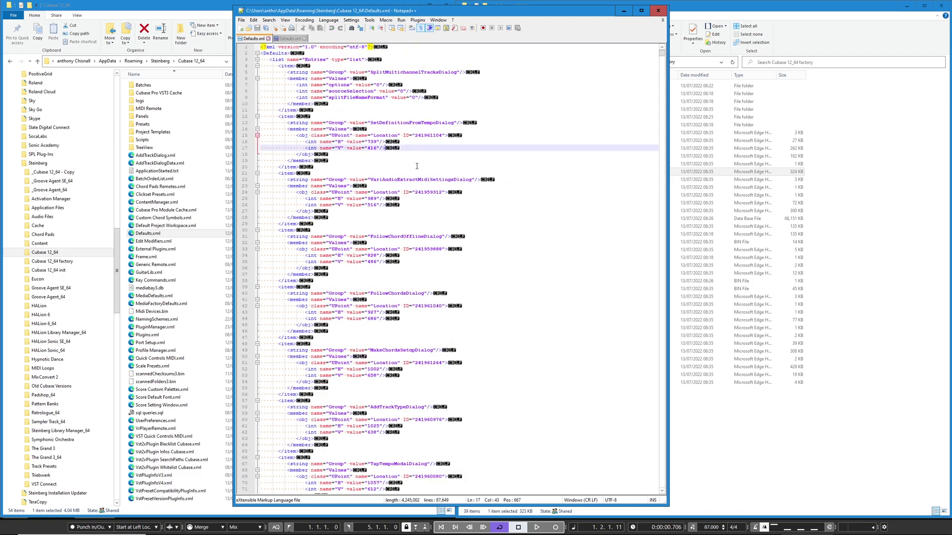
key("ctrl+Home")
key("ctrl+f")
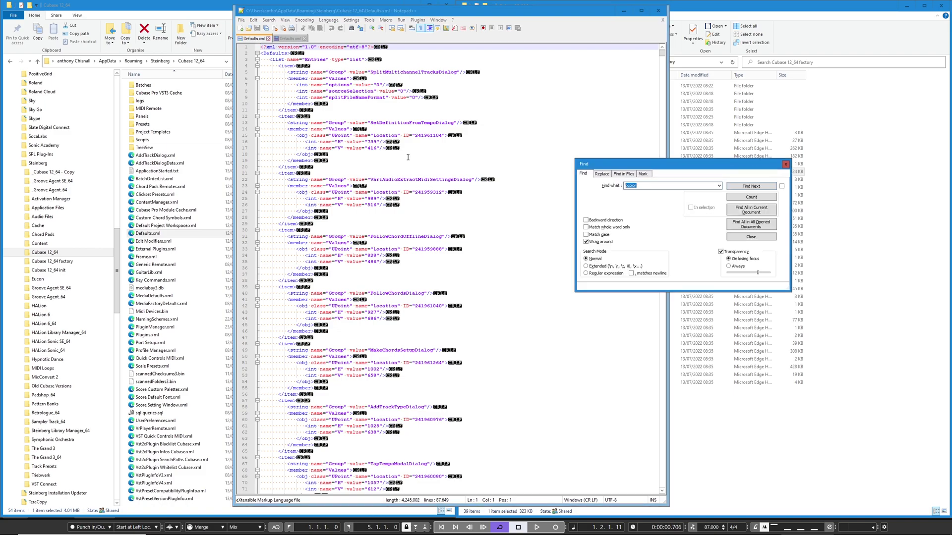
type("p")
key("Return")
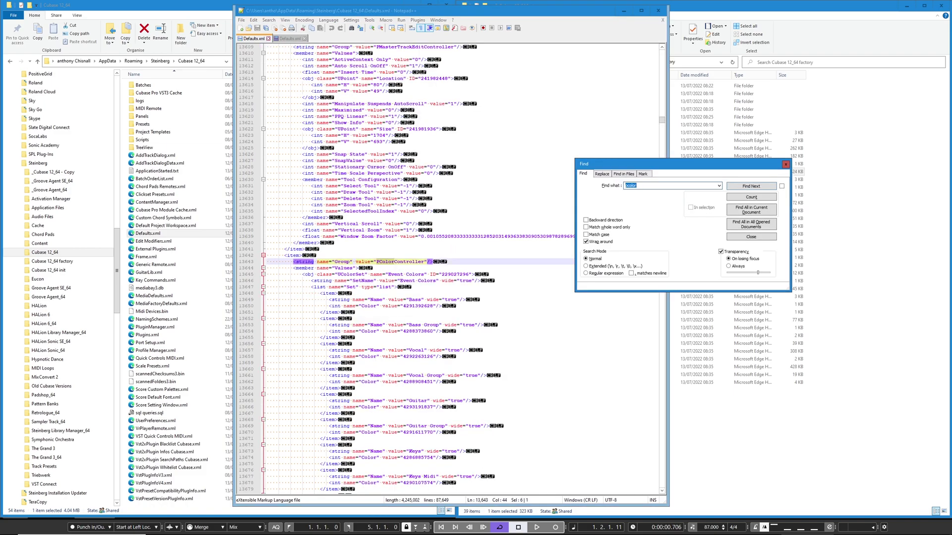
left_click(751, 237)
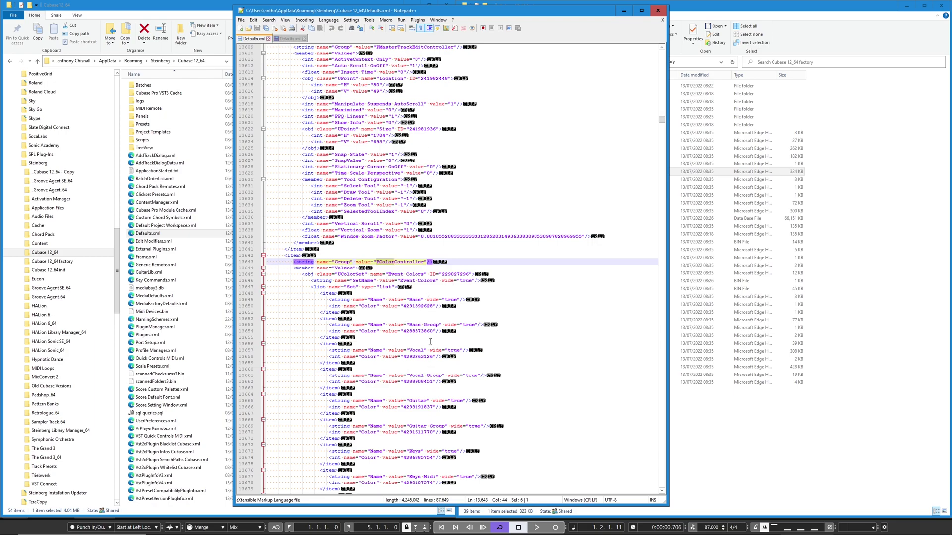
Select the entire PColorController block in the Cubase 12_64 Defaults.xml, from its opening item line through its closing item line, and copy it
key("Up")
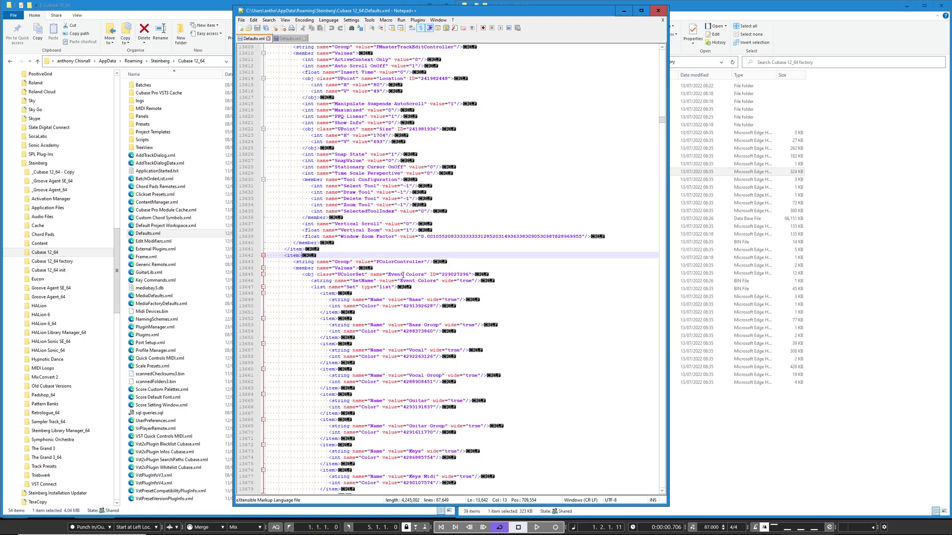
key("Home")
key("Up")
key("Down")
key("Up")
key("Down")
key("shift+Down")
key("shift+Page_Down")
key("shift+Page_Down")
key("shift+Page_Down")
key("shift+Page_Down")
key("shift+Page_Down")
key("shift+Page_Down")
key("shift+Page_Down")
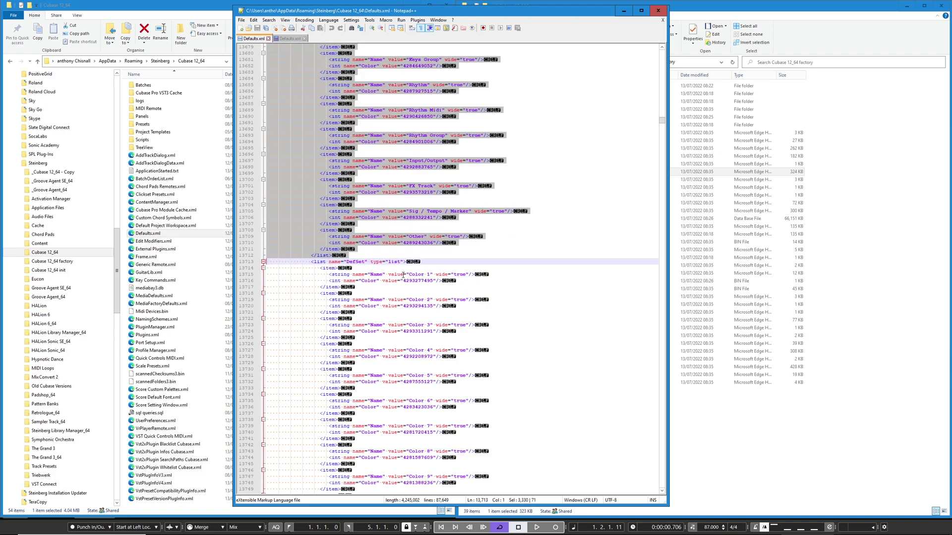
key("shift+Page_Down")
key("shift+Page_Down")
key("shift+Page_Down")
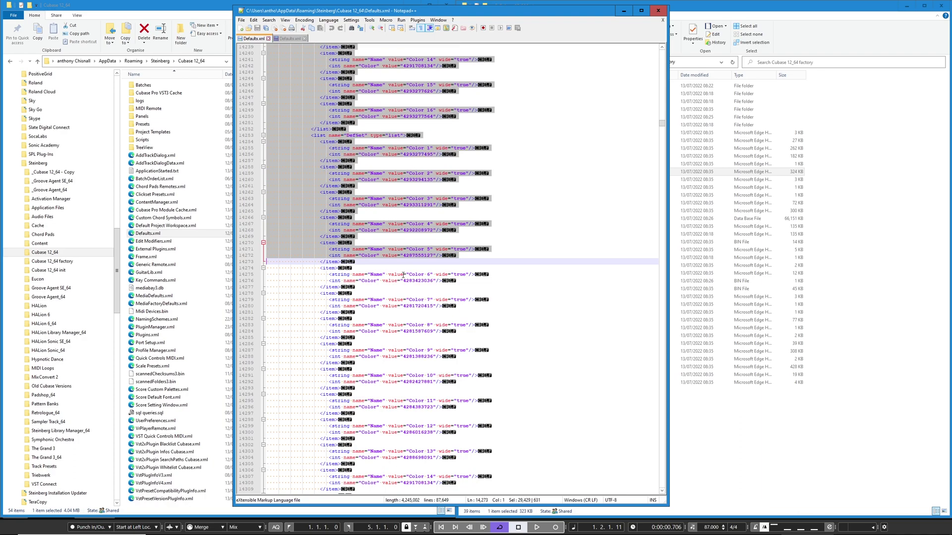
key("shift+Up")
key("shift+Up")
key("shift+Up")
key("shift+Up")
key("shift+Up")
key("shift+Up")
key("shift+Up")
key("shift+Up")
key("shift+Up")
key("shift+Up")
key("shift+Up")
key("shift+Up")
key("shift+Up")
key("shift+Up")
key("shift+Up")
key("shift+Up")
key("shift+Up")
key("shift+Up")
key("shift+Up")
key("shift+Up")
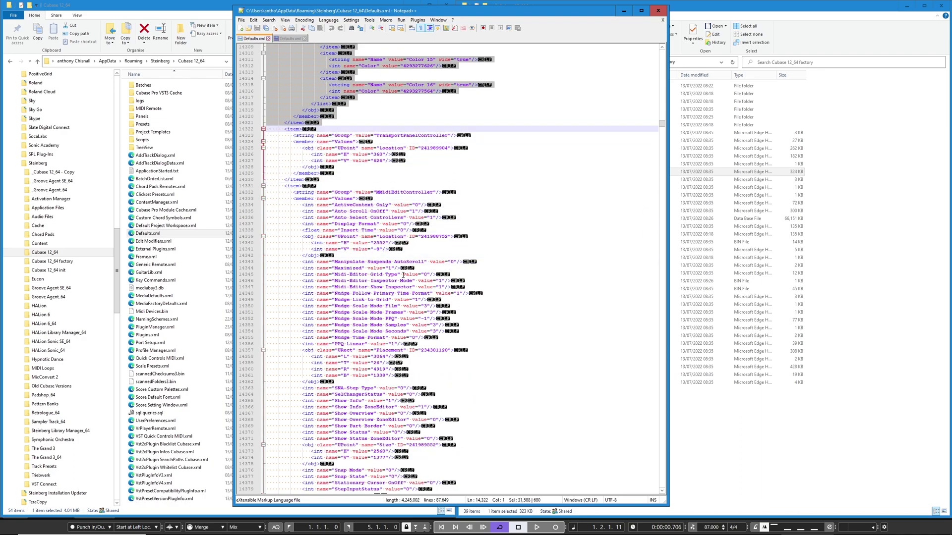
scroll(457, 358, "up", 8)
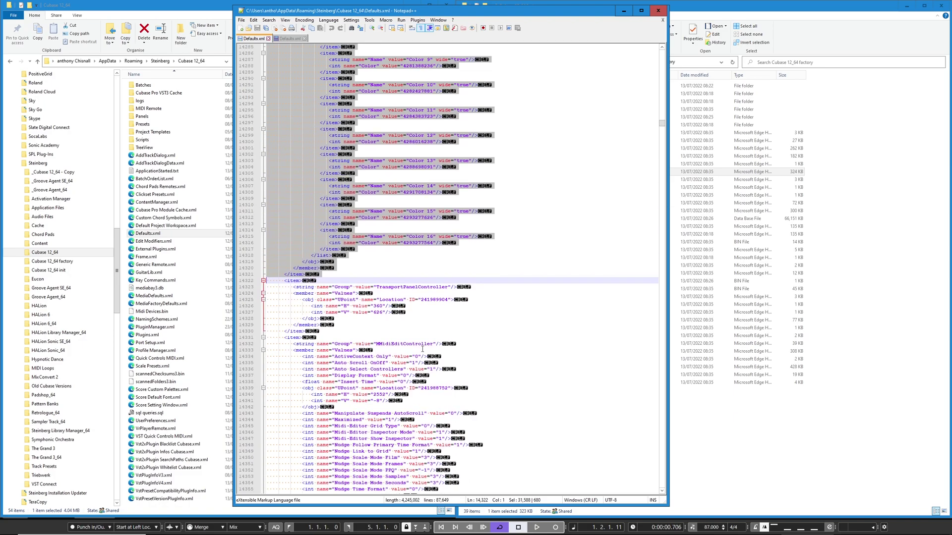
Paste the copied PColorController block into the factory Defaults.xml where the old block was deleted, just before the MTimeEditController item, and review it
left_click(290, 39)
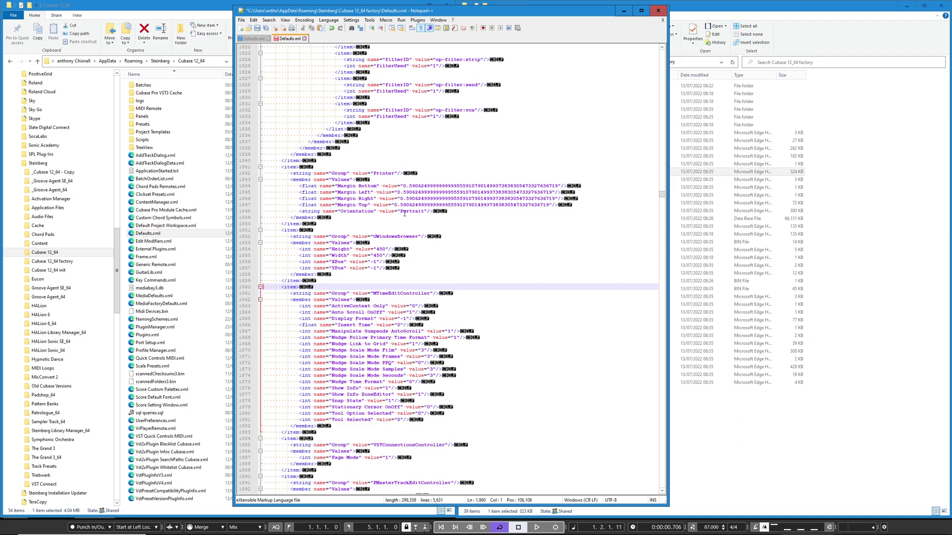
key("ctrl+v")
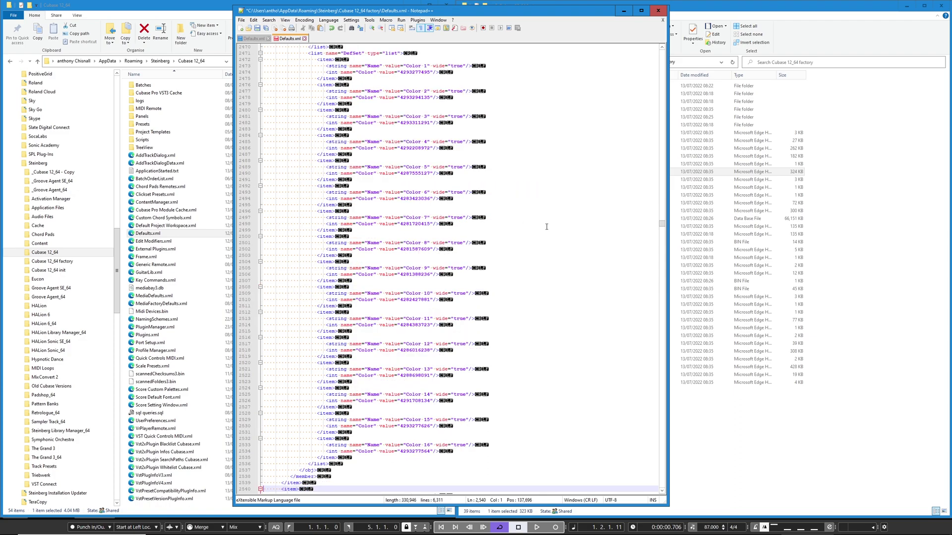
scroll(414, 313, "up", 20)
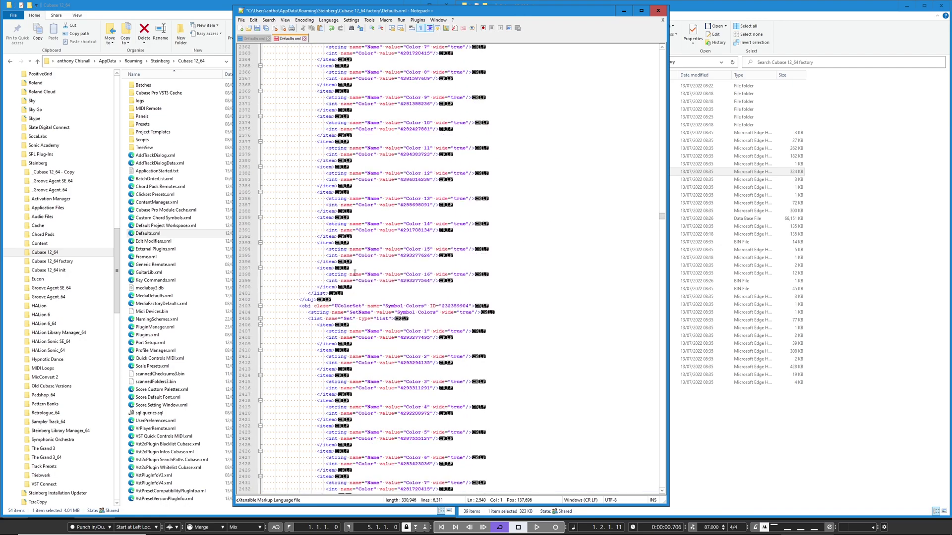
scroll(341, 253, "up", 20)
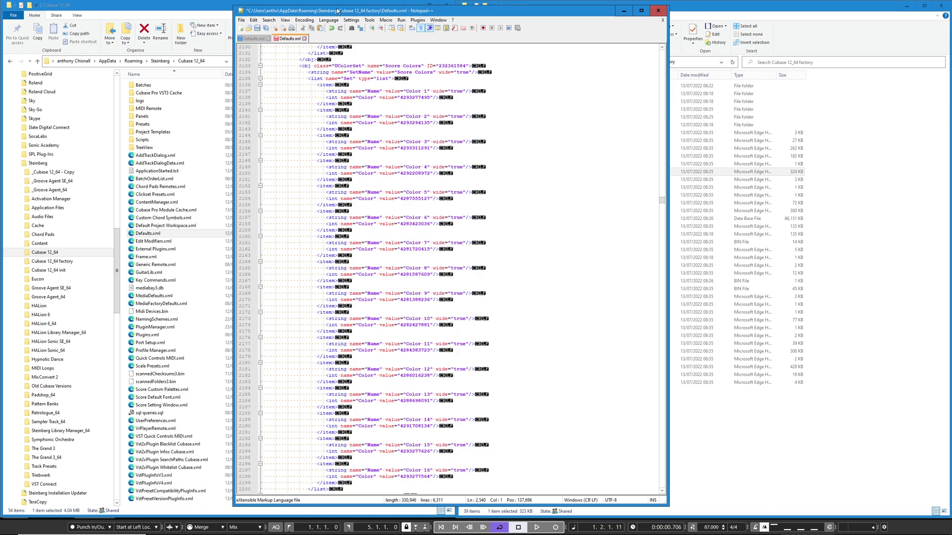
Save the factory Defaults.xml, close both Defaults.xml files, and exit Notepad++
left_click(256, 28)
left_click(305, 38)
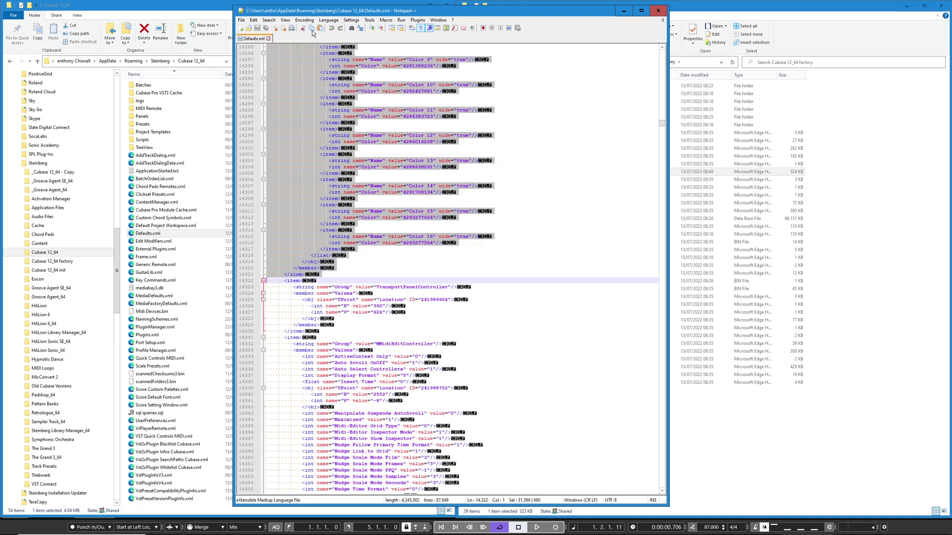
left_click(268, 39)
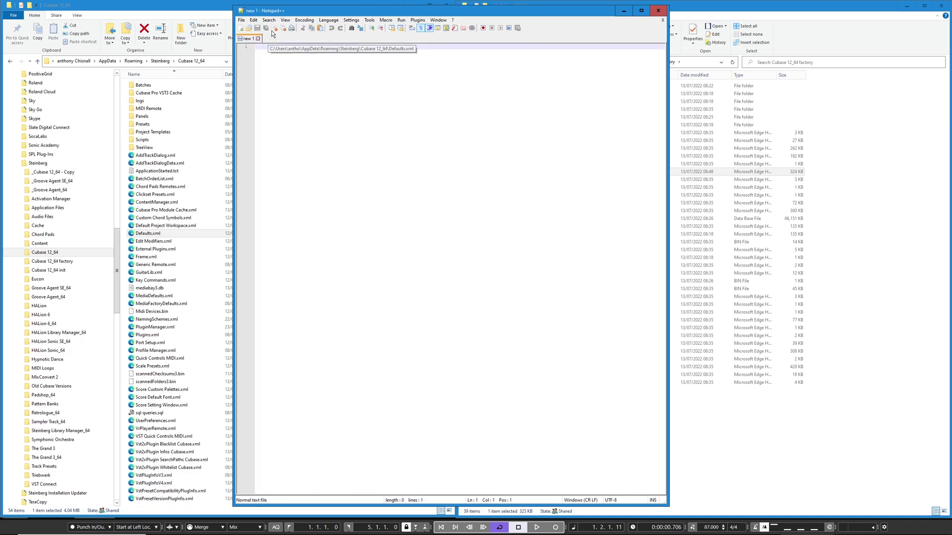
left_click(655, 11)
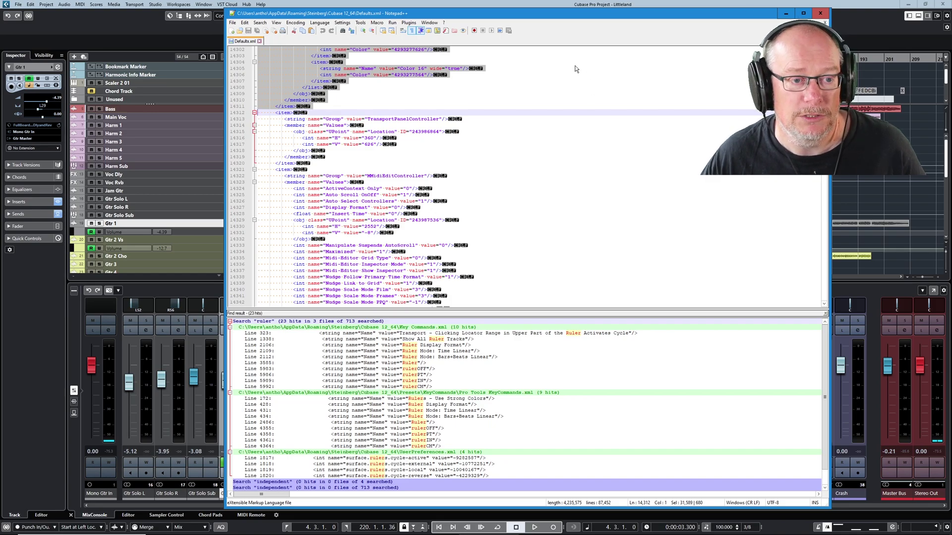
Close the Notepad++ window with the search results and open the Preferences in Cubase
scroll(574, 68, "up", 3)
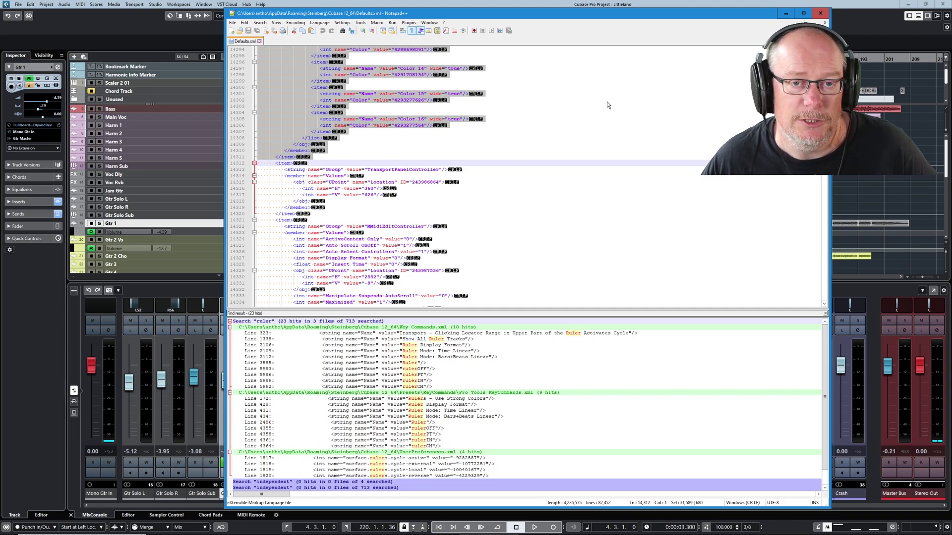
left_click(820, 13)
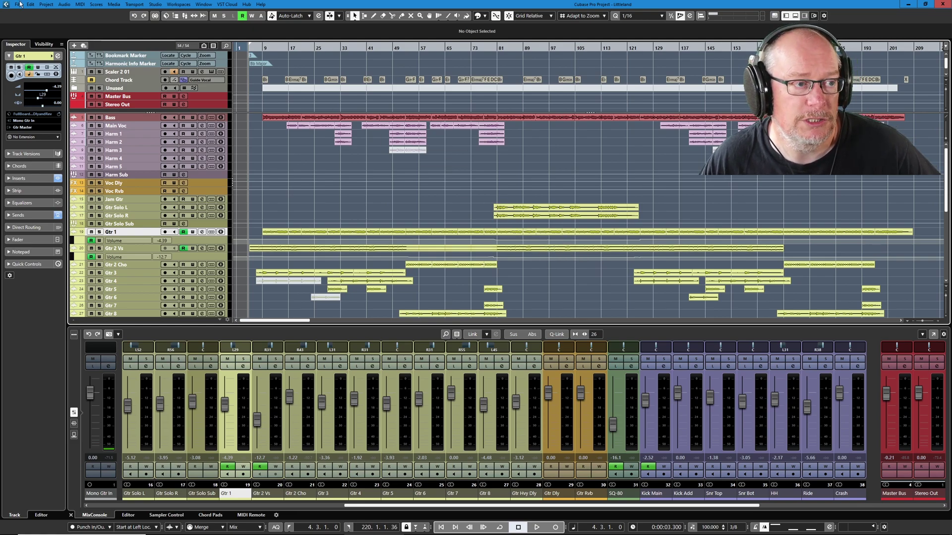
left_click(46, 4)
mouse_move(30, 4)
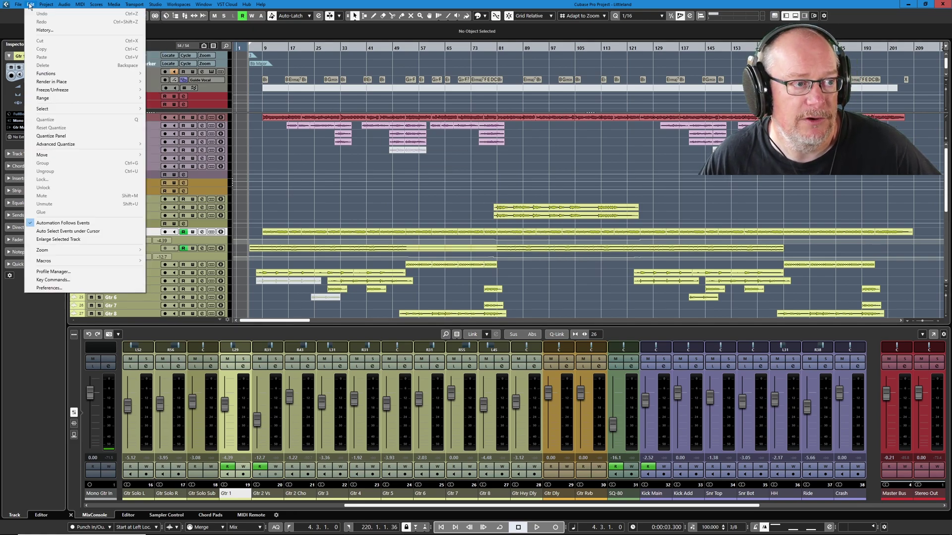
left_click(48, 288)
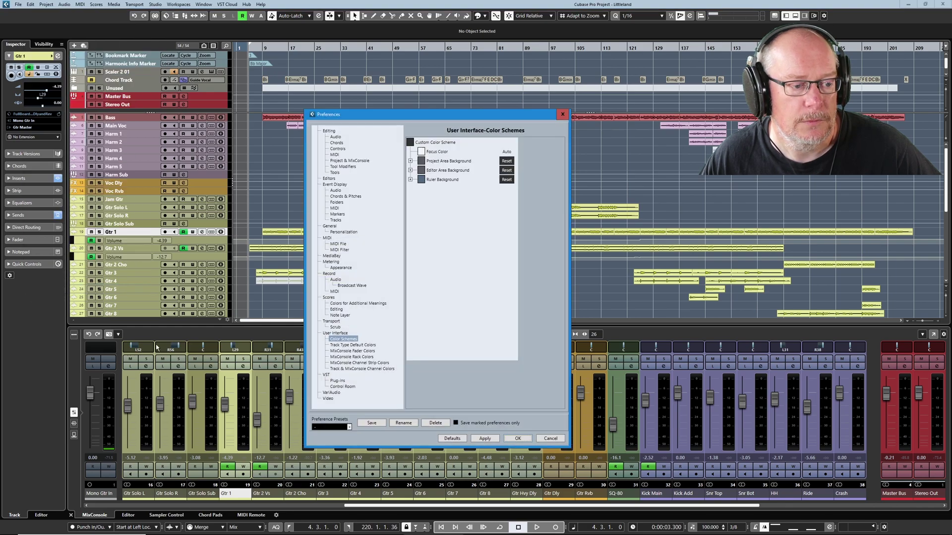
Examine the User Interface preferences for Track Type Default Colors, MixConsole Fader Colors, and Track & MixConsole Channel Colors, repositioning the dialog over the project
left_click(346, 345)
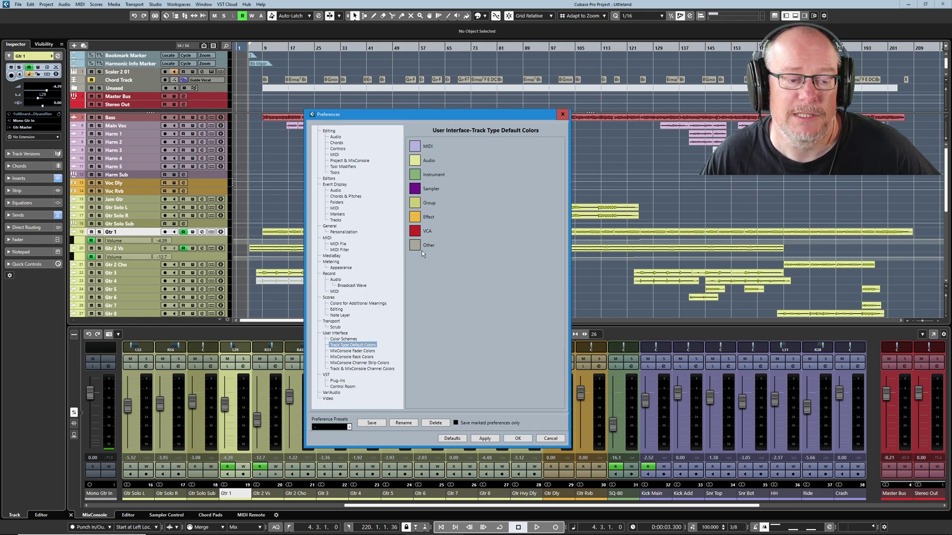
left_click(353, 352)
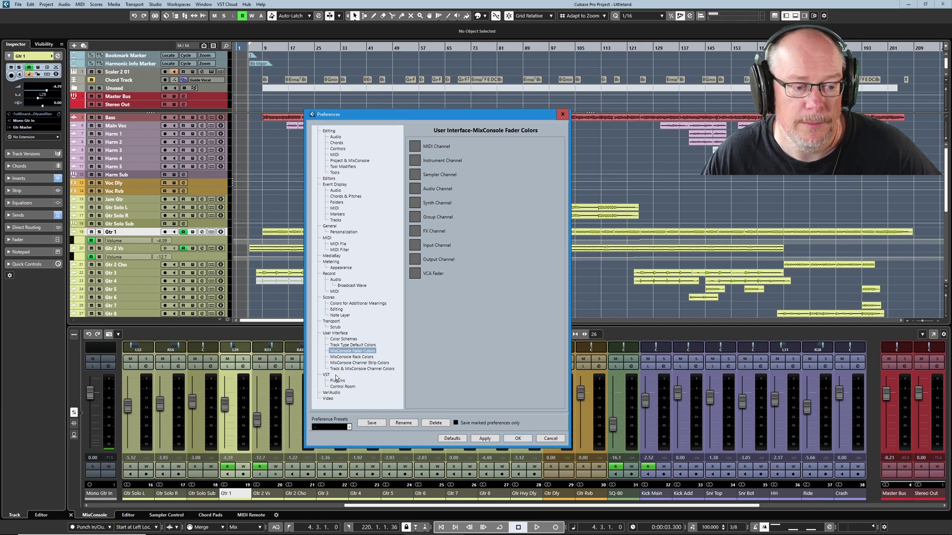
left_click(360, 369)
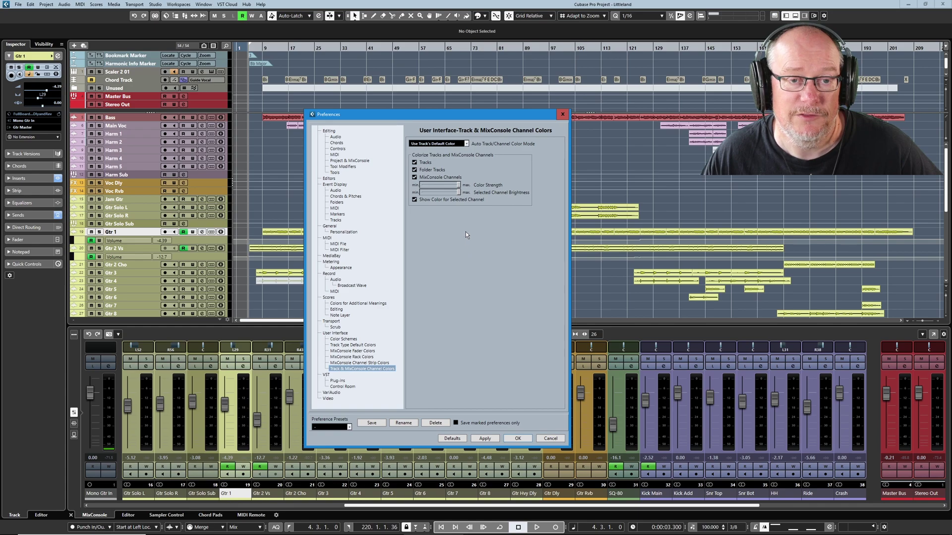
left_click_drag(461, 122, 600, 63)
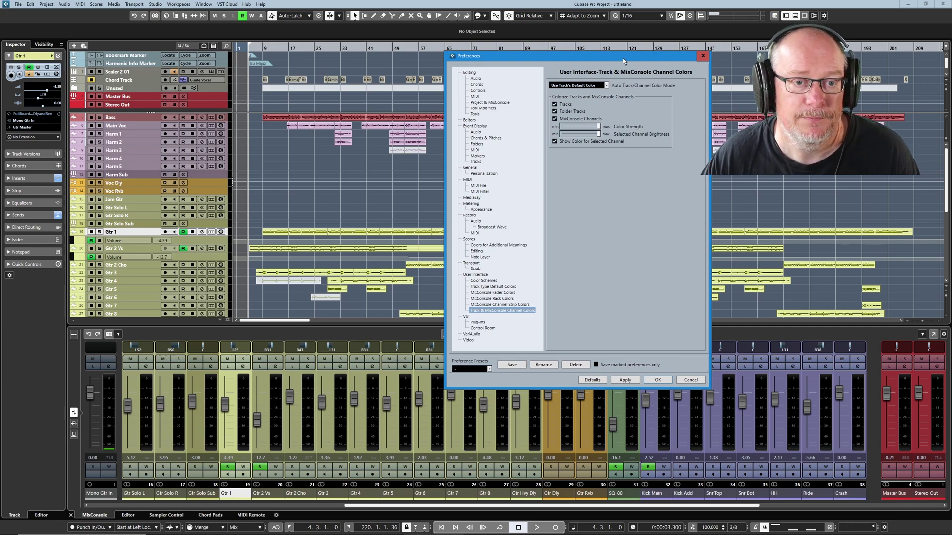
left_click_drag(623, 59, 497, 108)
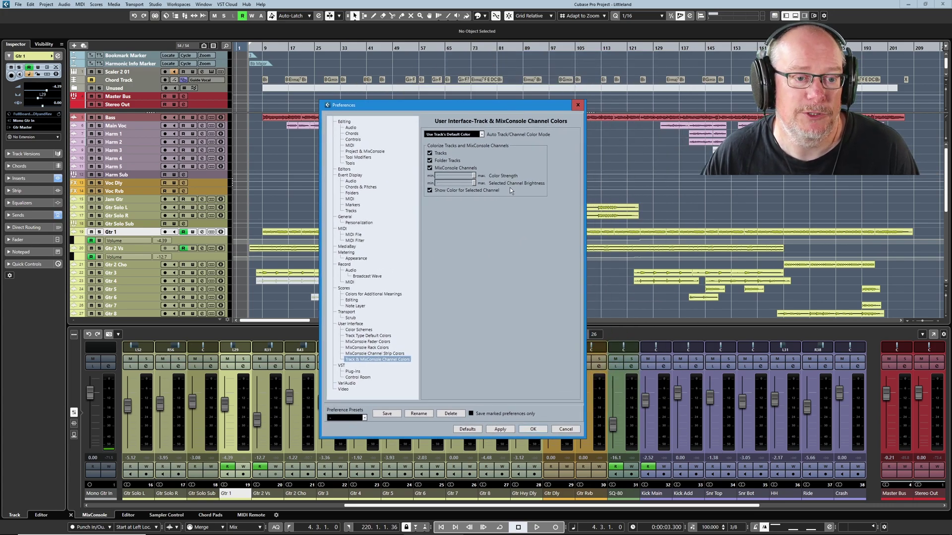